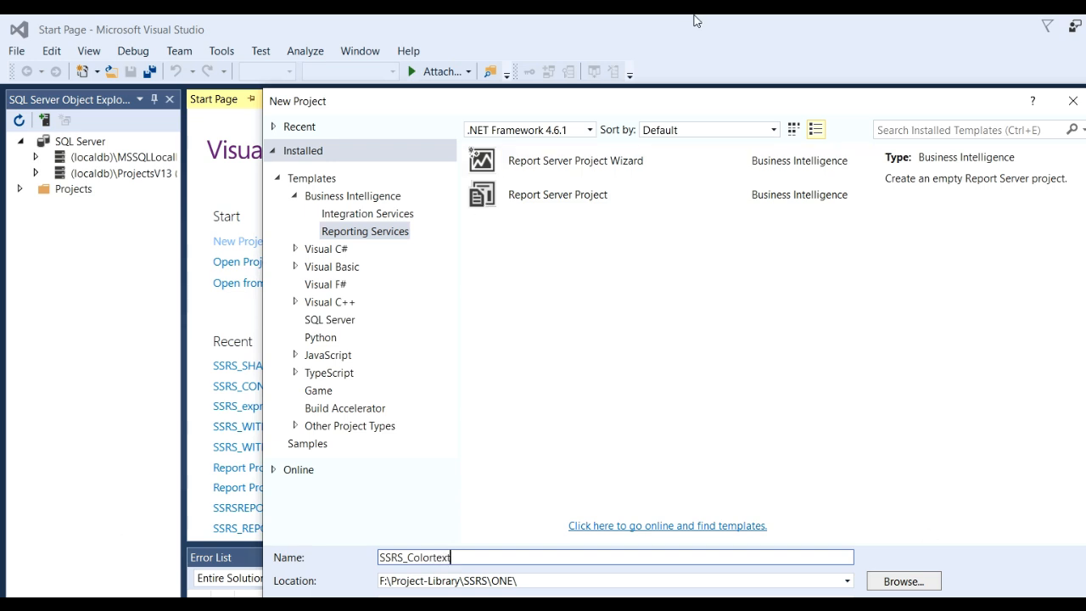
# - Create the Report Server Project SSRS_Colortext in F:\Project-Library\SSRS\ONE\ and widen the Solution Explorer pane
pyautogui.moveTo(648, 101); pyautogui.dragTo(583, 50)
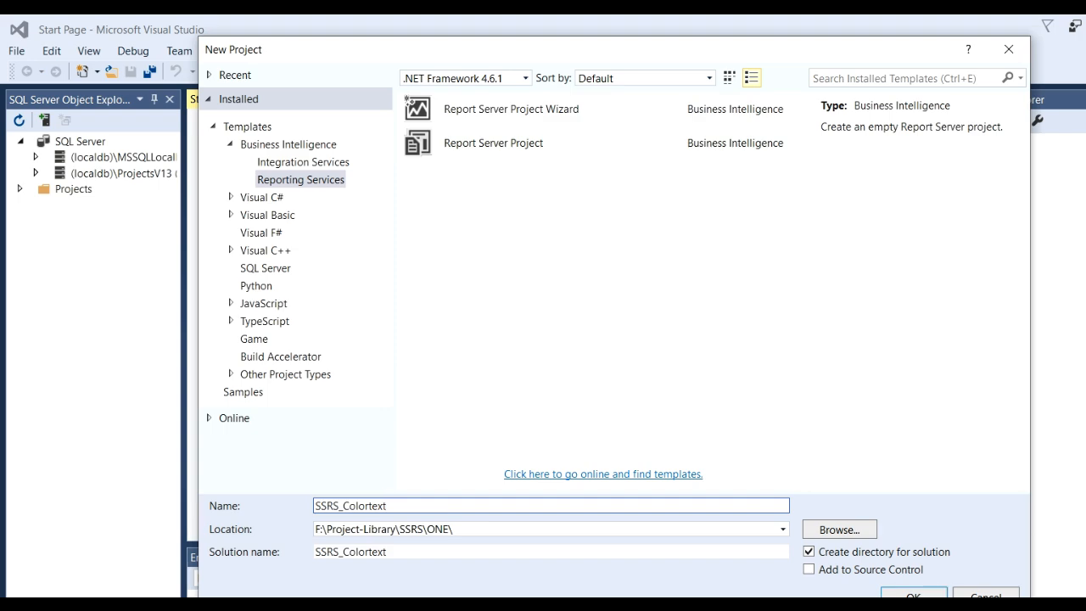
pyautogui.click(914, 594)
pyautogui.moveTo(958, 304); pyautogui.dragTo(853, 306)
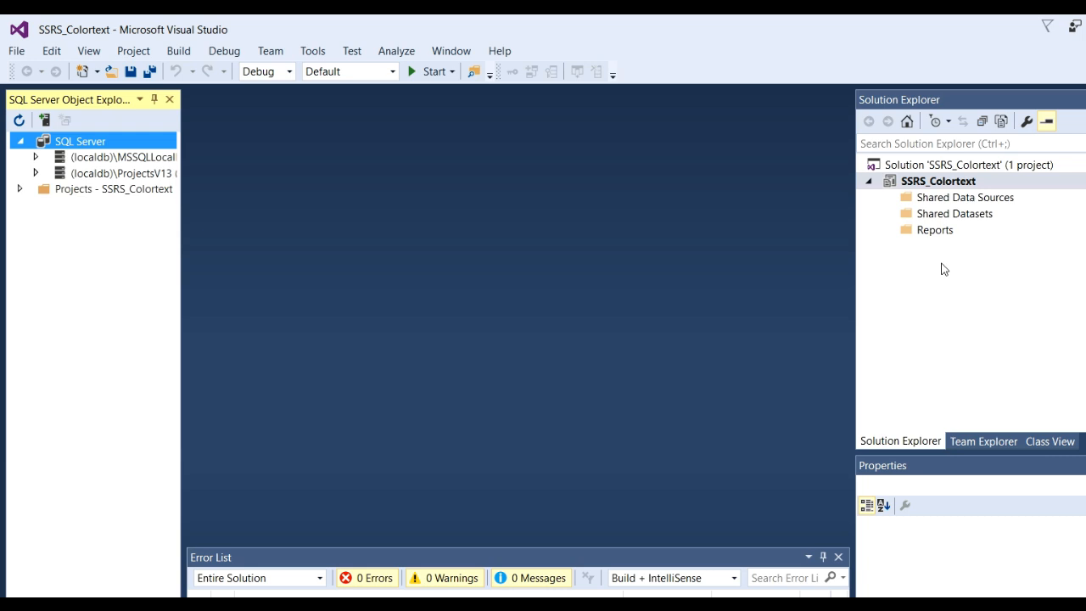
# - Add a new Data Source item to the project's Shared Data Sources folder
pyautogui.click(950, 202)
pyautogui.rightClick(951, 205)
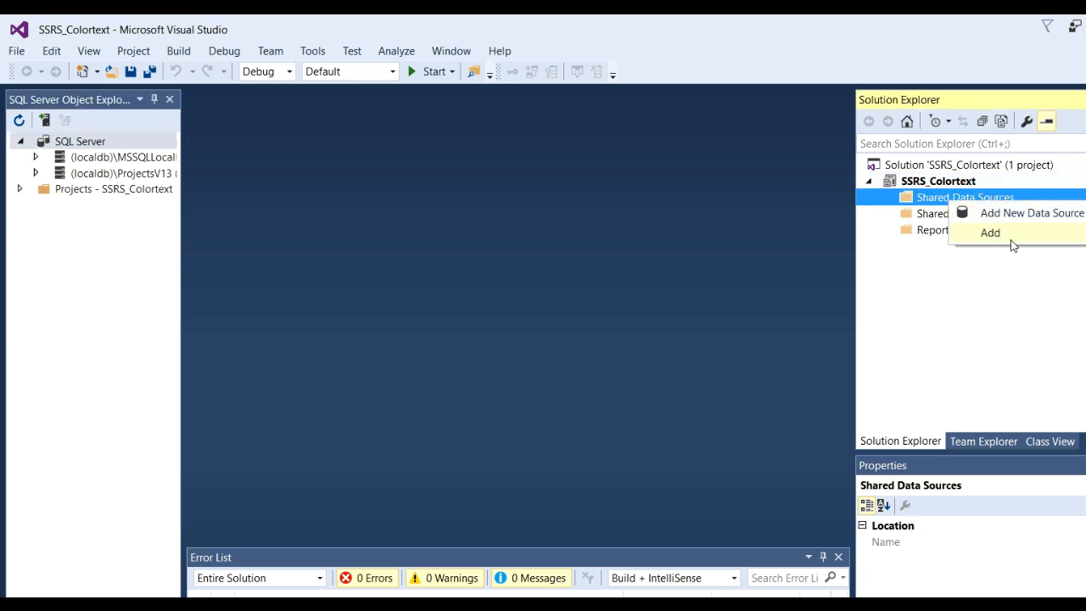
pyautogui.click(990, 233)
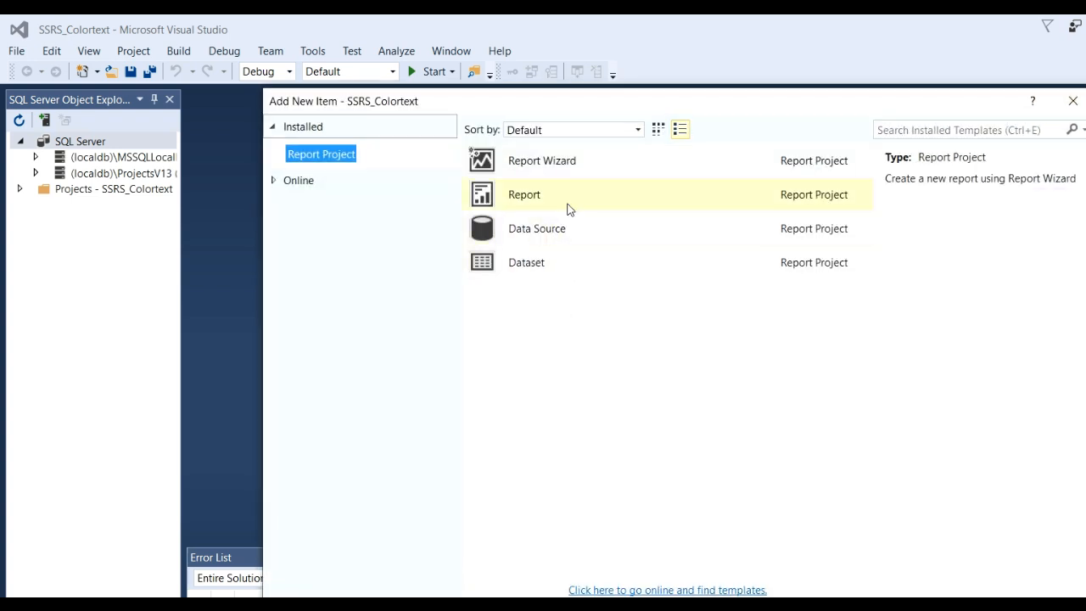
pyautogui.click(562, 229)
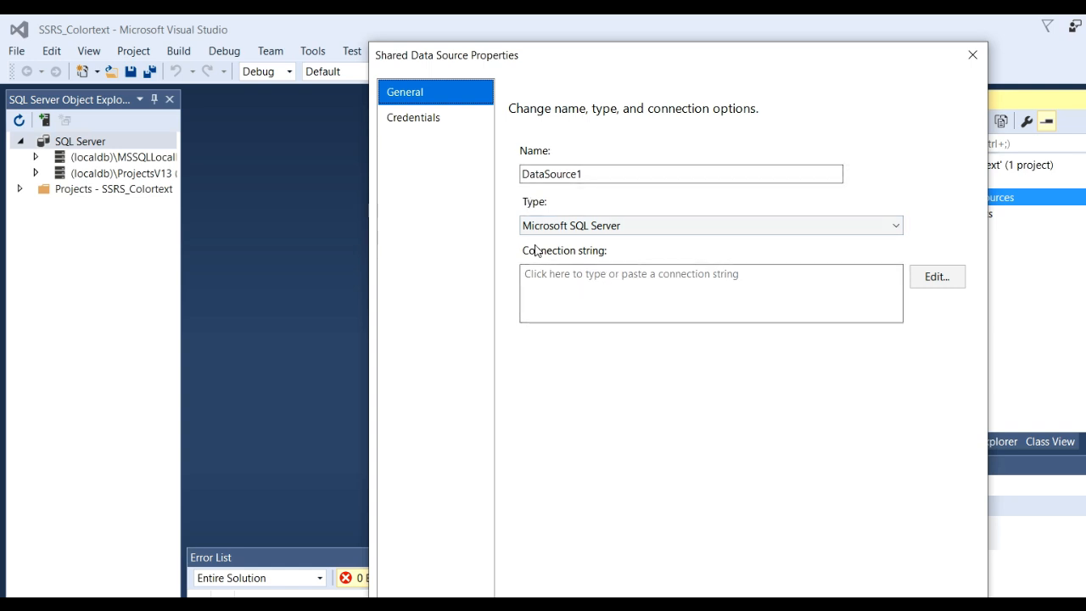
pyautogui.moveTo(683, 55); pyautogui.dragTo(607, 28)
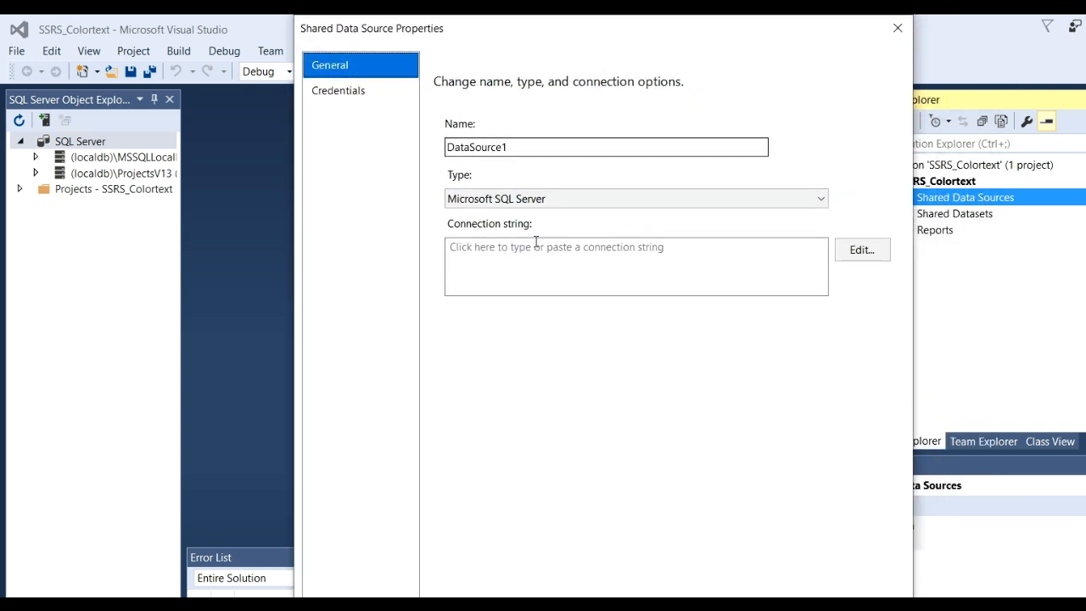
# - Edit the data source's connection, using the device name DESKTOP-HSSNFCU from the Windows system information as the server name
pyautogui.click(862, 250)
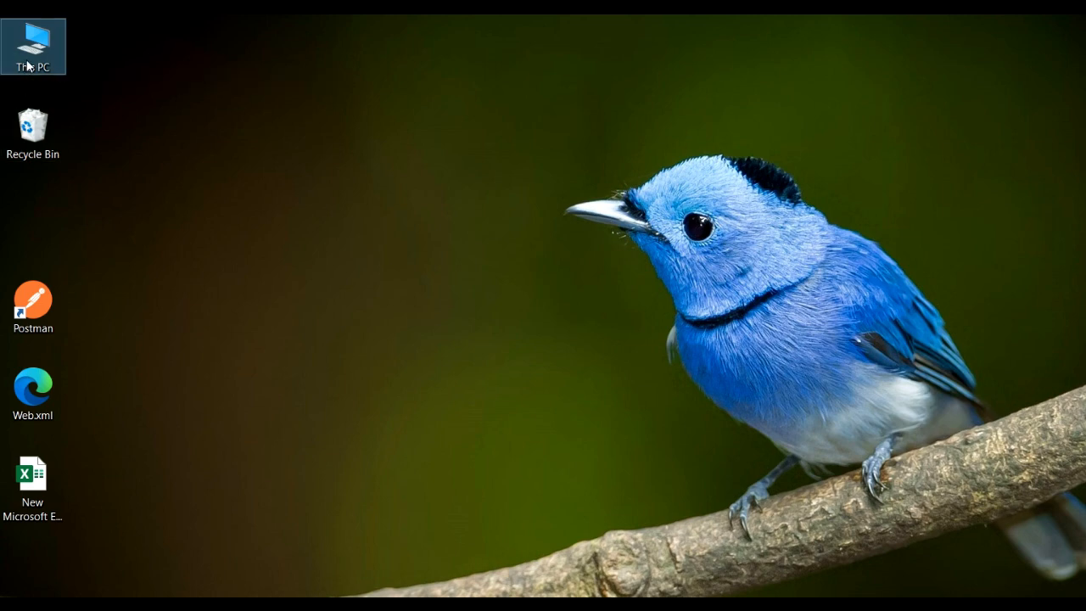
pyautogui.doubleClick(28, 56)
pyautogui.rightClick(27, 62)
pyautogui.click(100, 333)
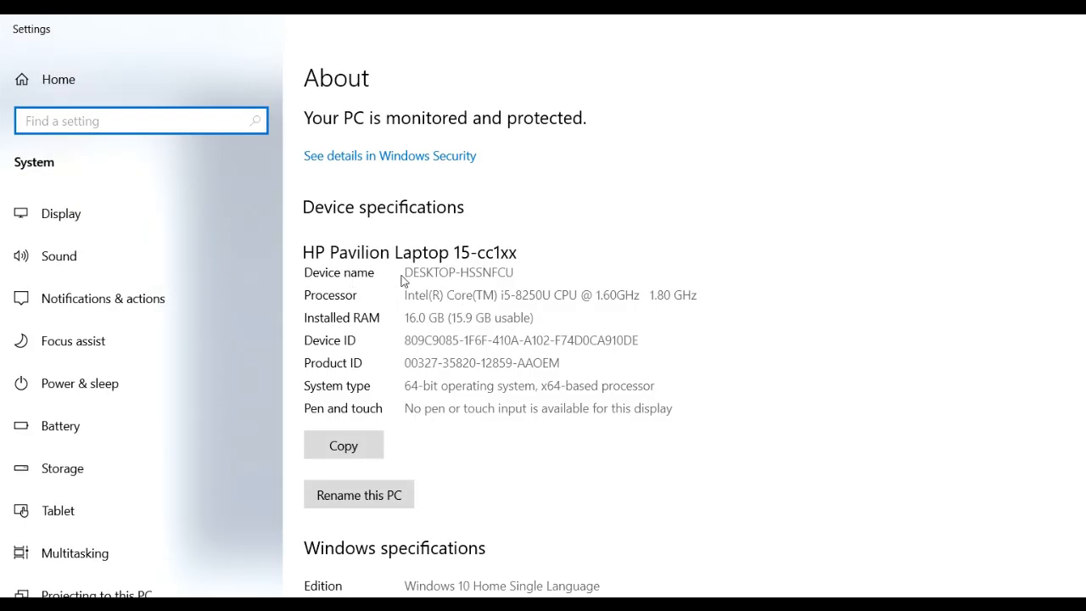
pyautogui.moveTo(404, 272); pyautogui.dragTo(526, 278)
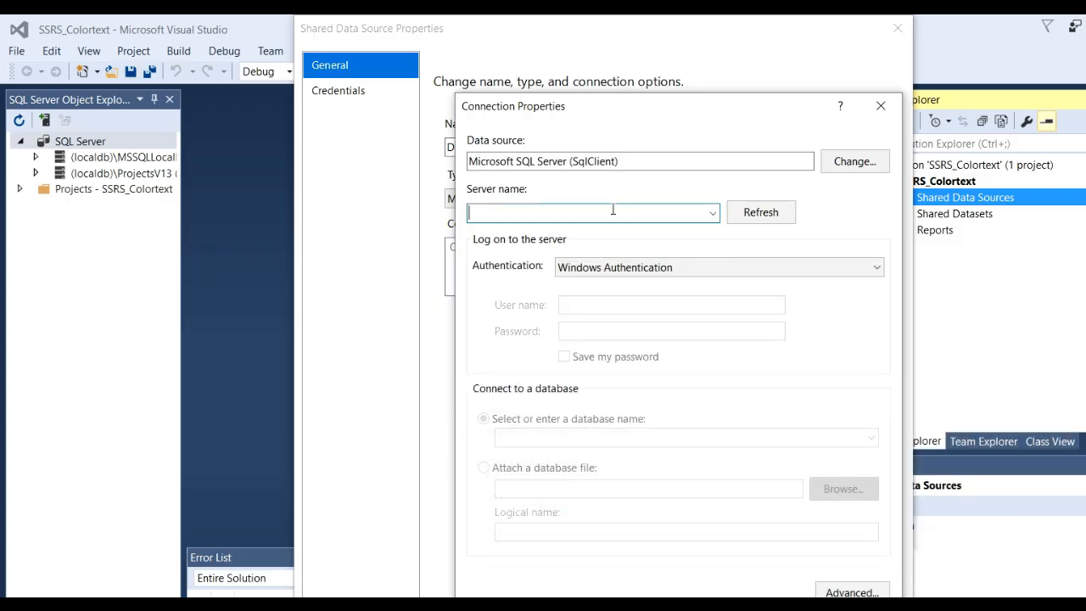
pyautogui.write('DESKTOP-HSSNFCU')
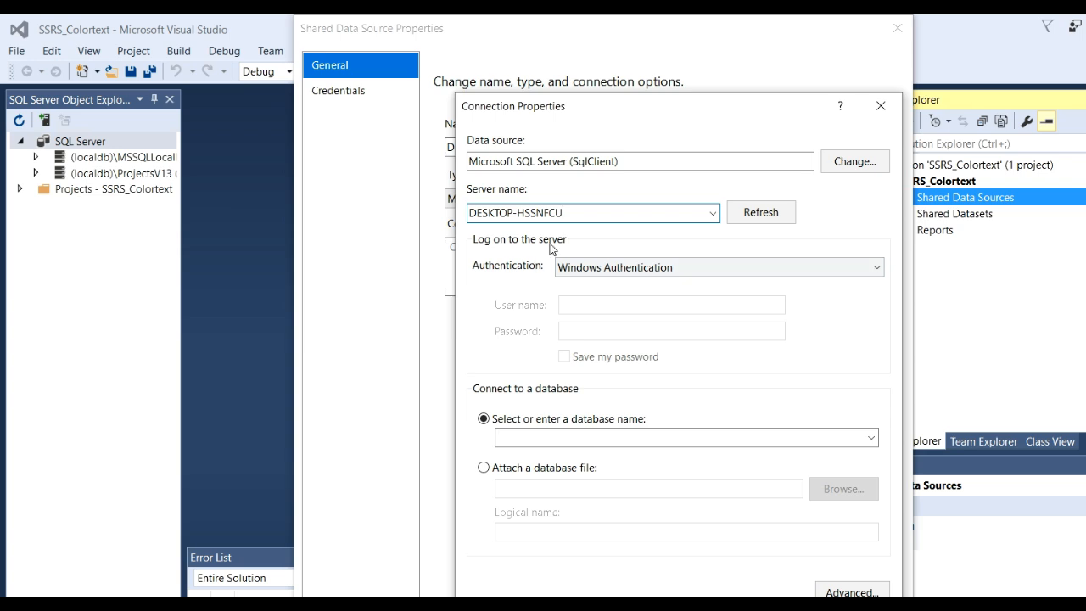
# - Select the Test database for the connection, save the shared data source and expand the Shared Data Sources folder
pyautogui.click(871, 438)
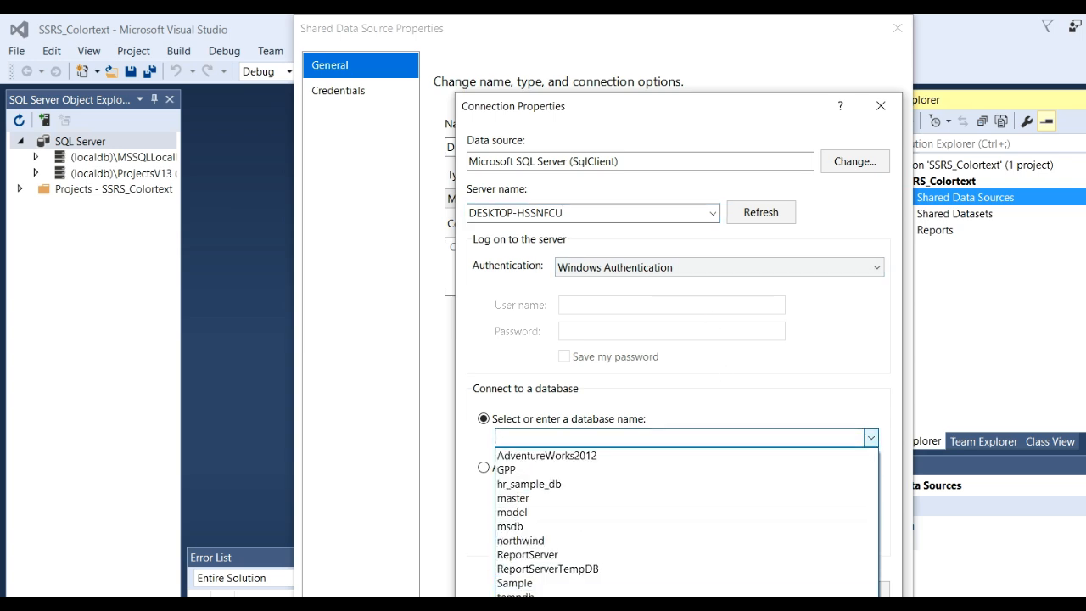
pyautogui.click(517, 609)
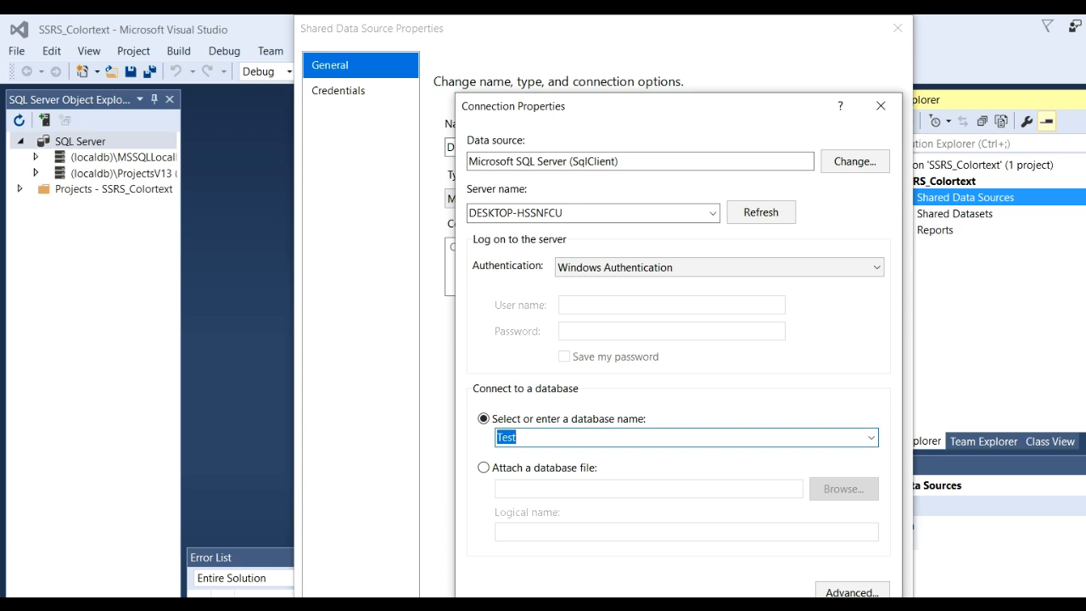
pyautogui.click(776, 609)
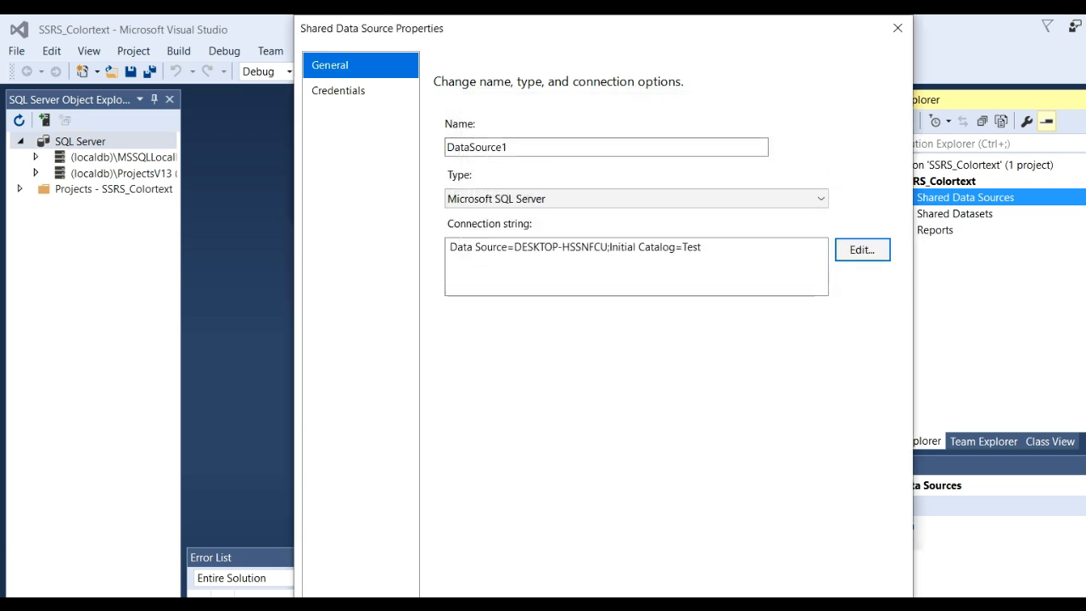
pyautogui.click(776, 610)
pyautogui.click(886, 199)
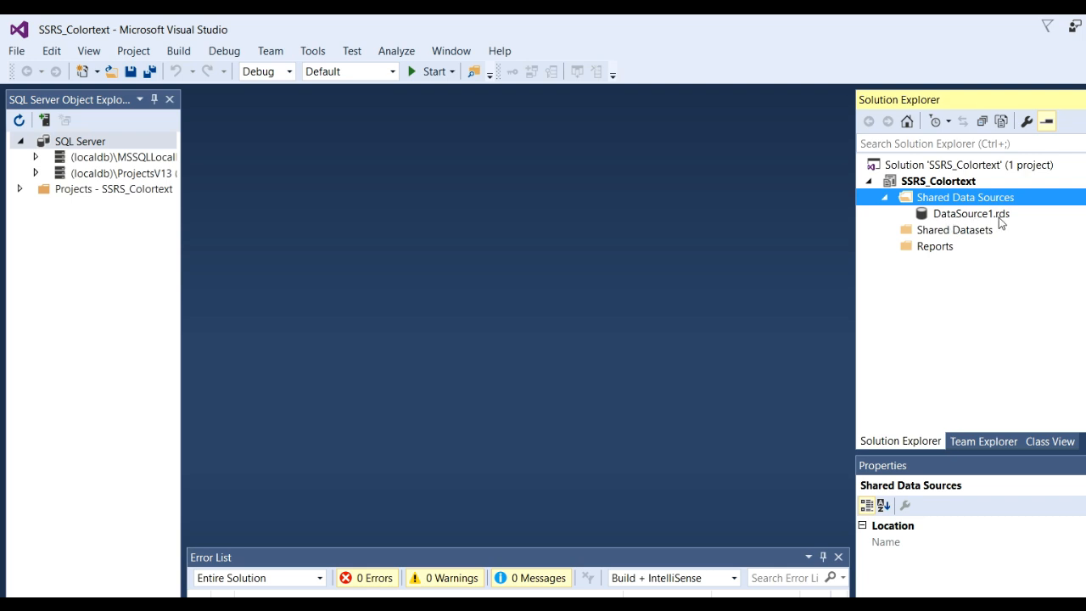
# - Add a new Dataset item to the project's Shared Datasets folder
pyautogui.click(960, 235)
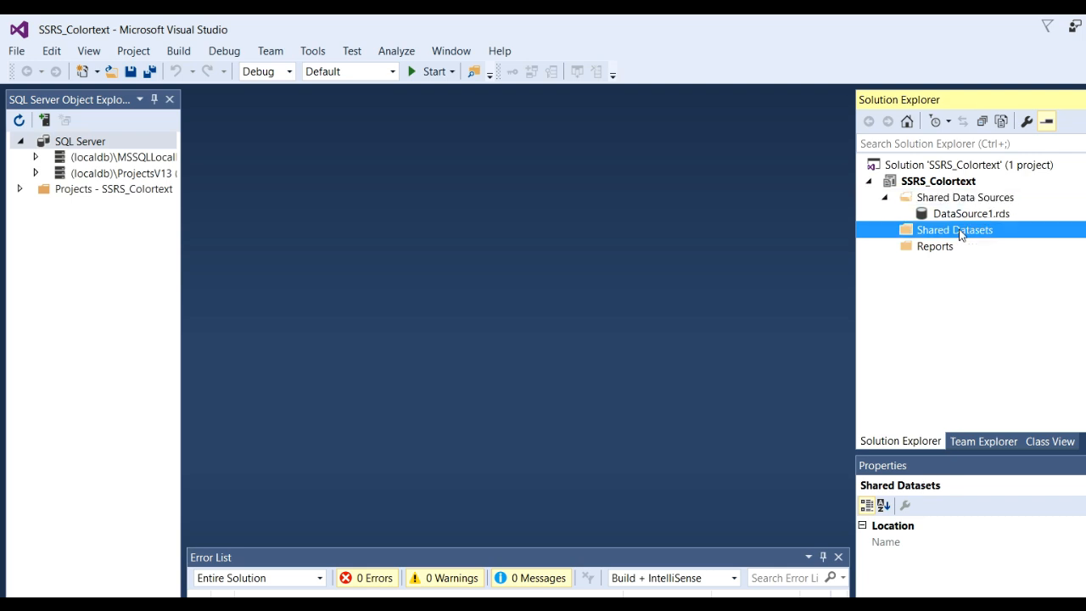
pyautogui.rightClick(961, 235)
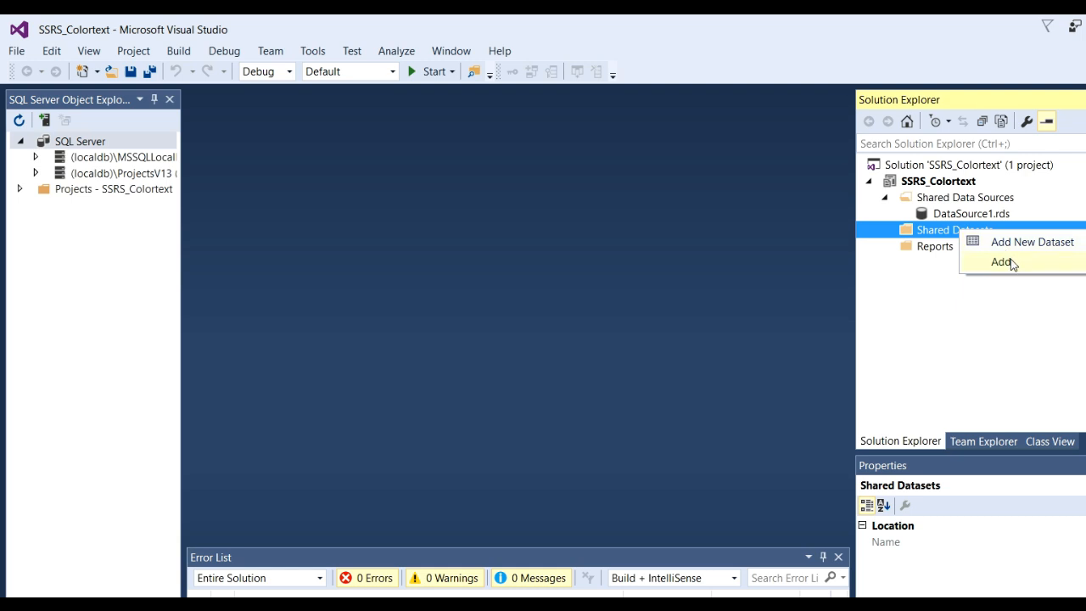
pyautogui.click(1084, 263)
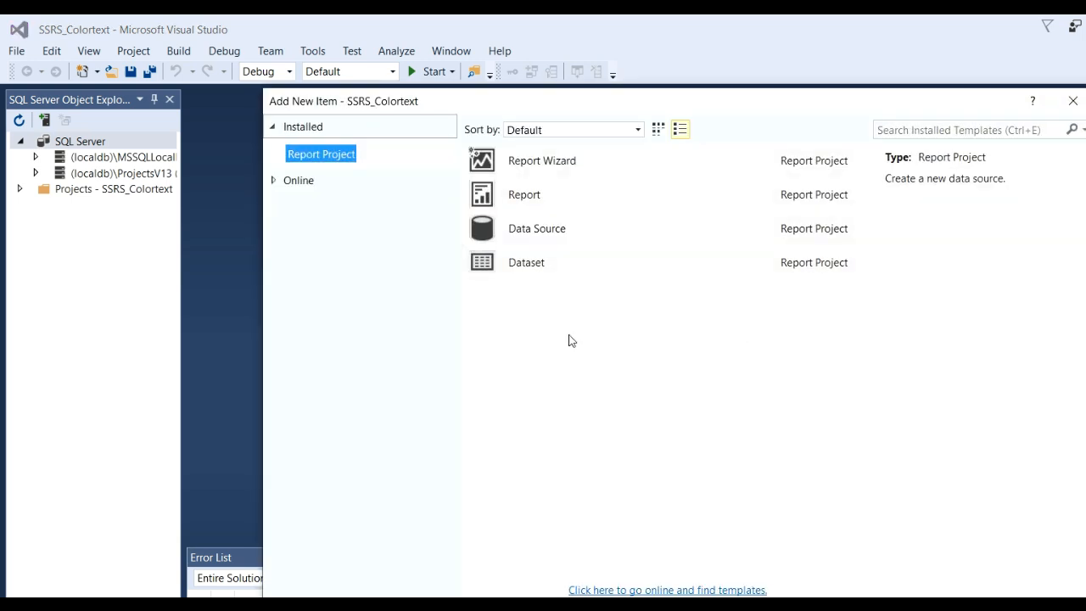
pyautogui.click(534, 270)
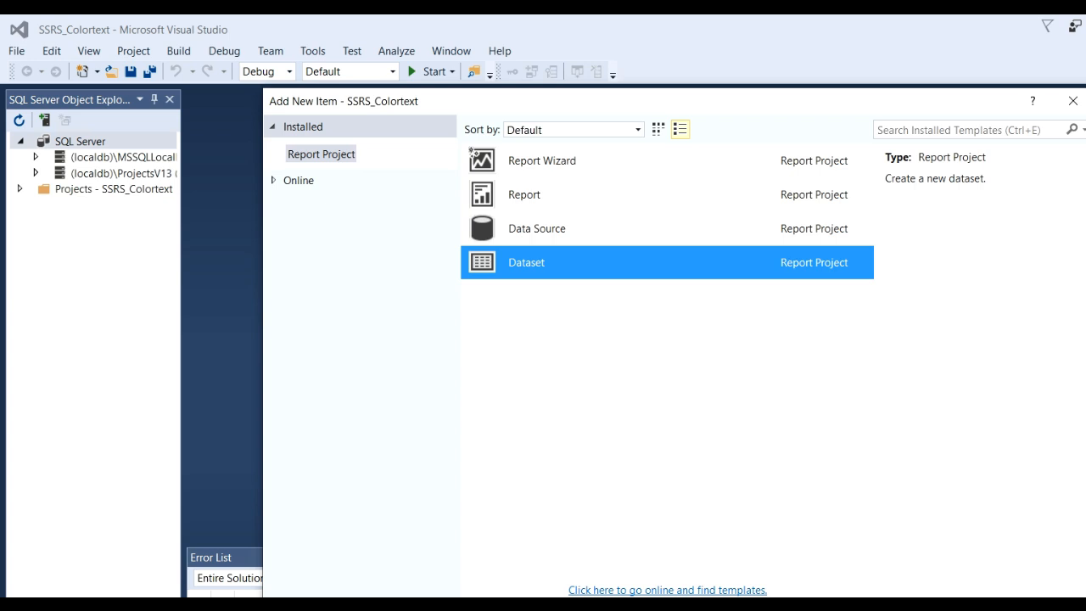
pyautogui.press('Return')
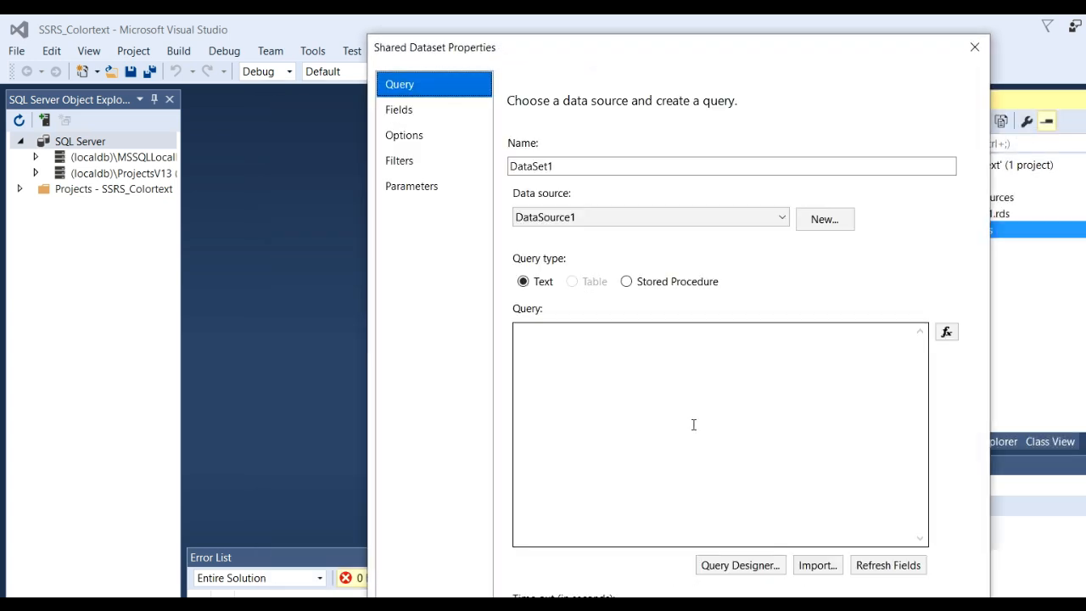
pyautogui.moveTo(571, 50); pyautogui.dragTo(452, 40)
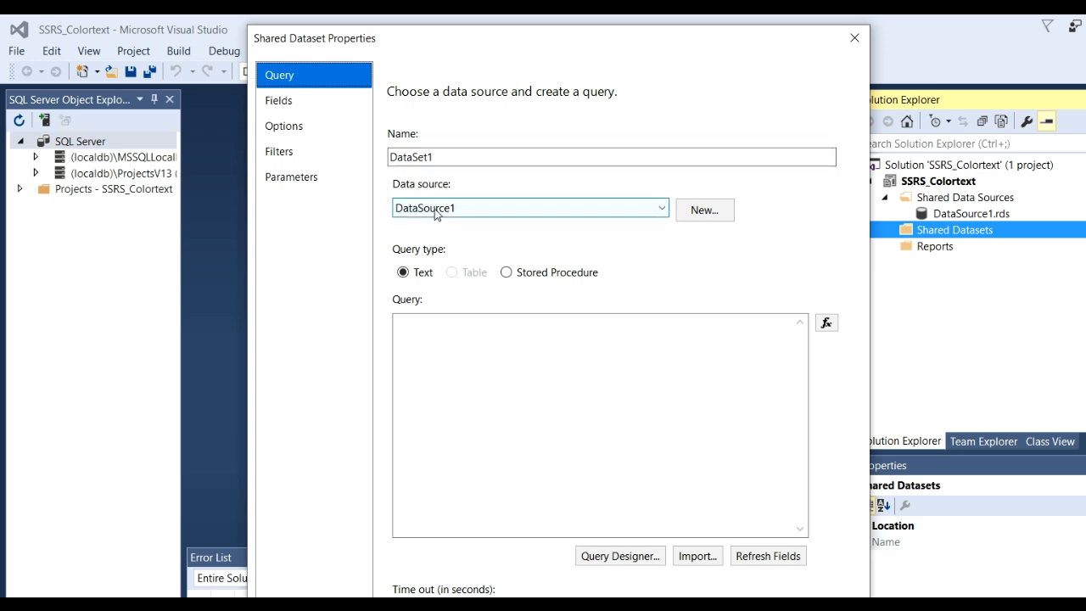
pyautogui.moveTo(528, 41); pyautogui.dragTo(503, 31)
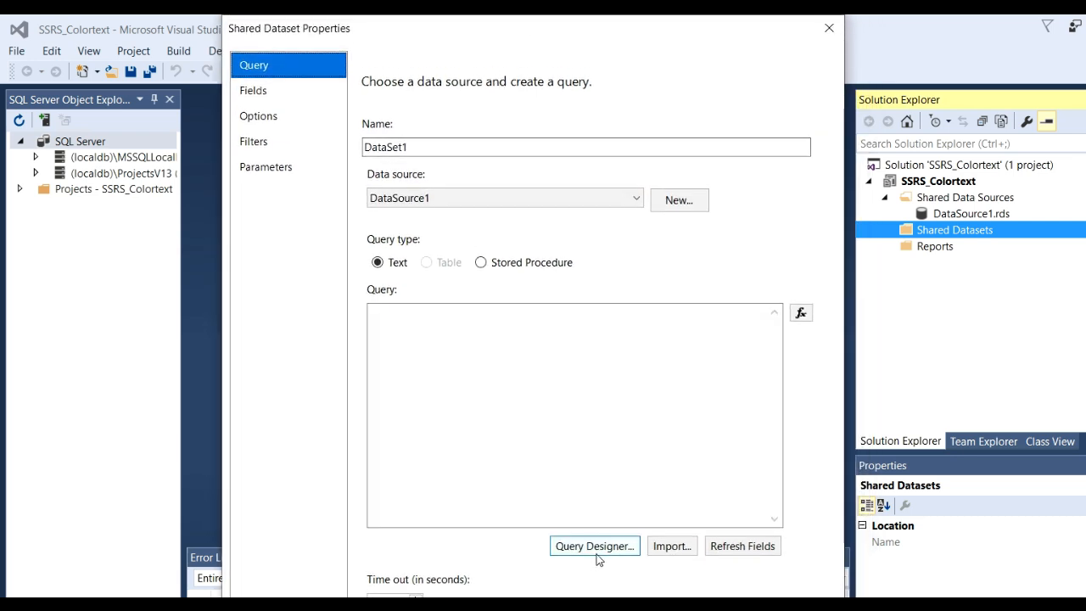
# - Add the car_price table to the dataset's query in the Query Designer
pyautogui.click(596, 545)
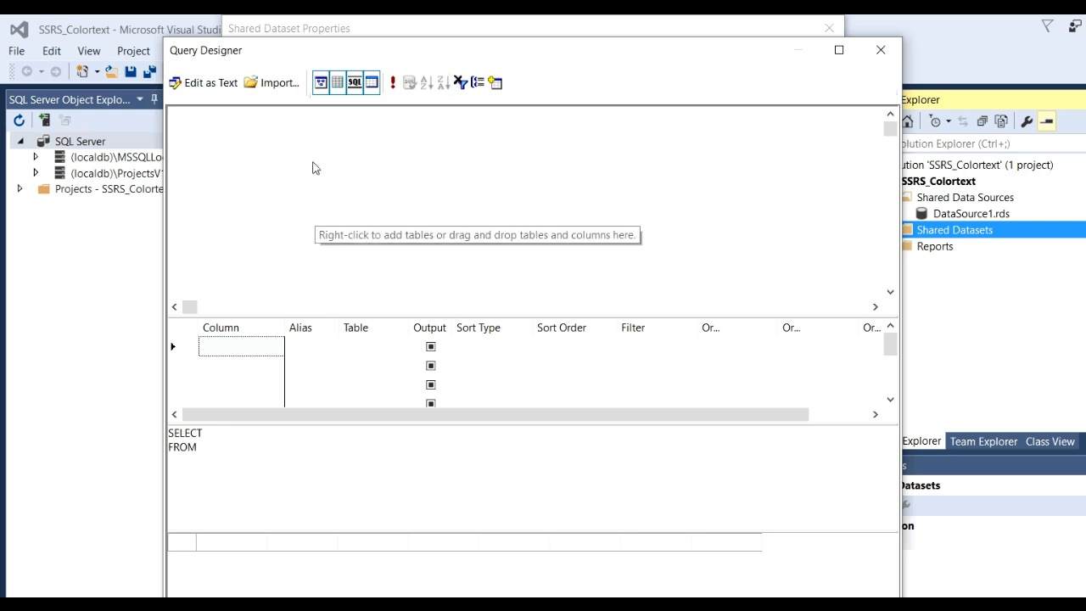
pyautogui.click(495, 82)
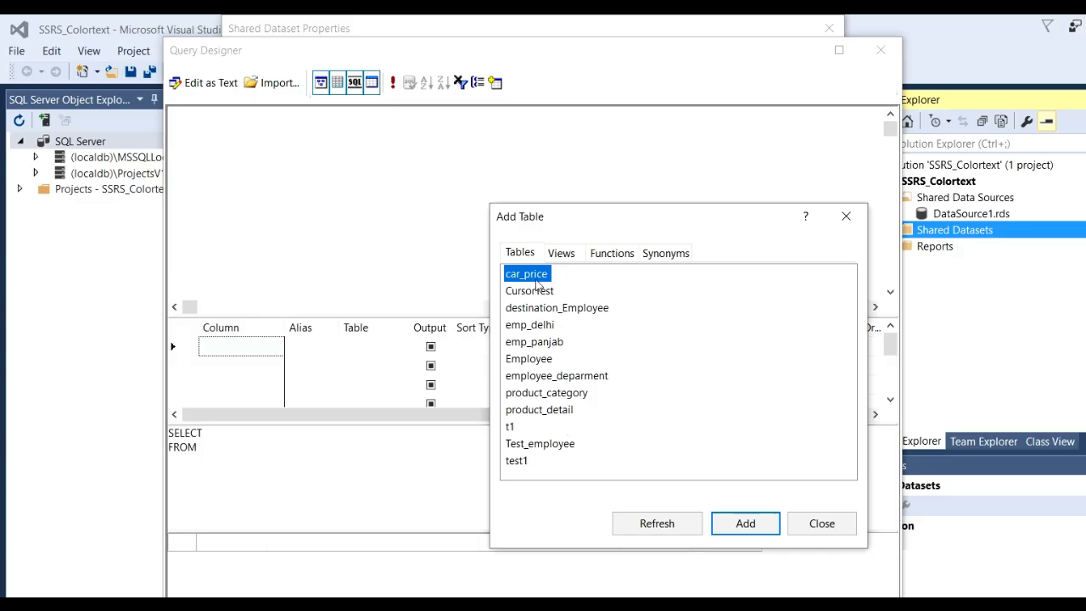
pyautogui.click(743, 525)
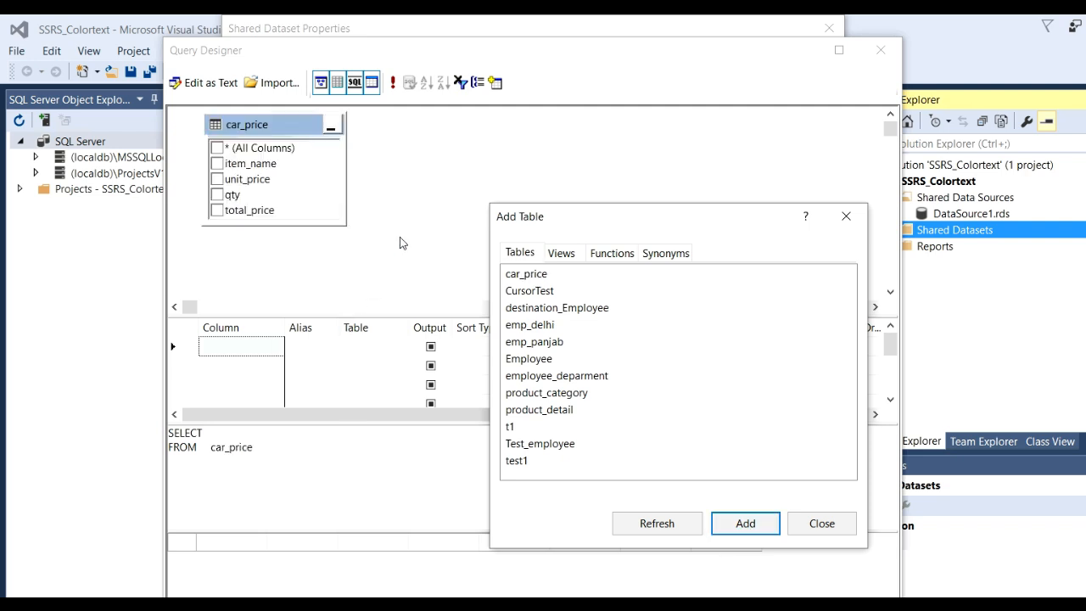
pyautogui.click(832, 525)
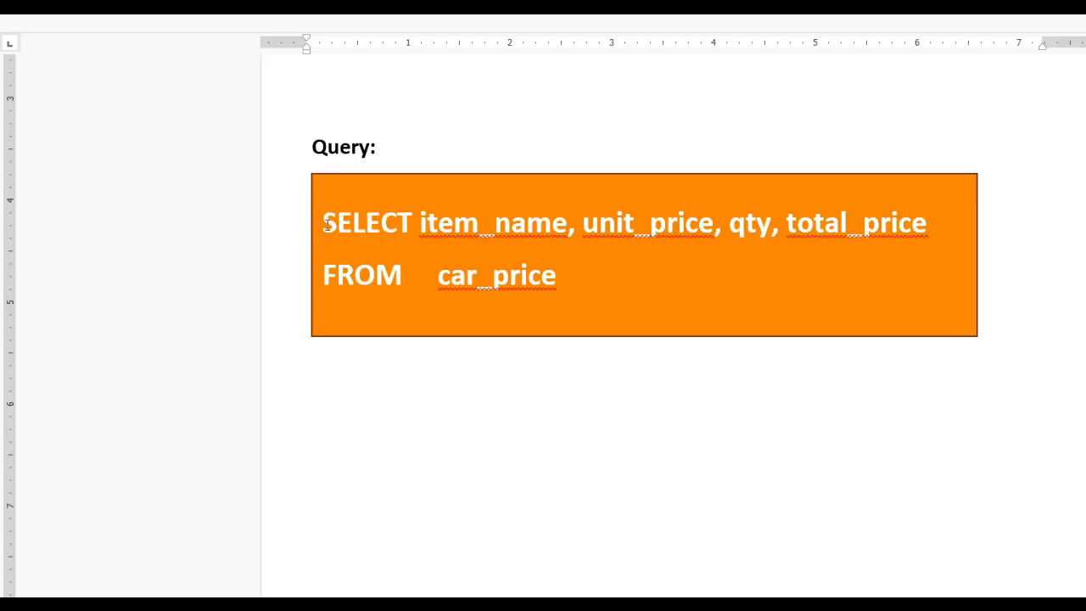
# - Replace the query with "SELECT item_name, unit_price, qty, total_price FROM car_price" copied from the Word document, and run it
pyautogui.moveTo(326, 223); pyautogui.dragTo(602, 279)
pyautogui.hotkey('ctrl', 'c')
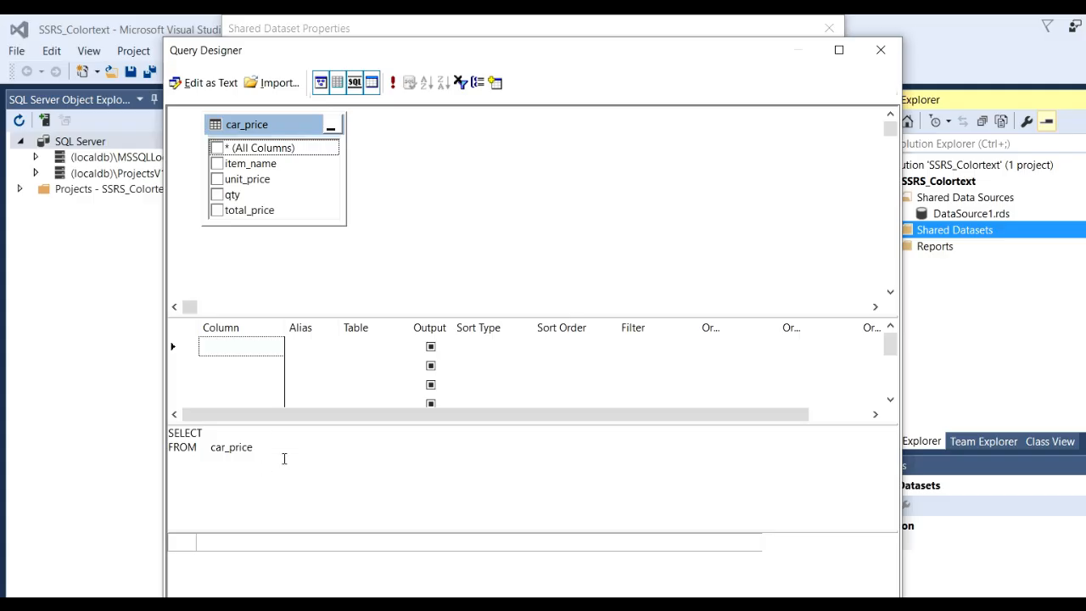
pyautogui.click(285, 458)
pyautogui.hotkey('ctrl', 'a')
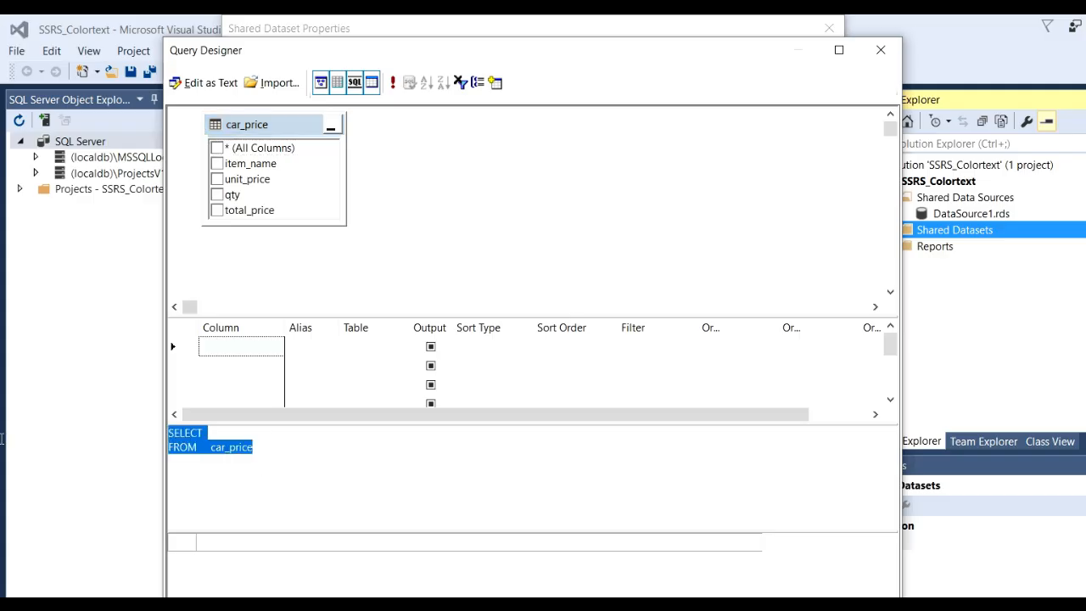
pyautogui.hotkey('ctrl', 'v')
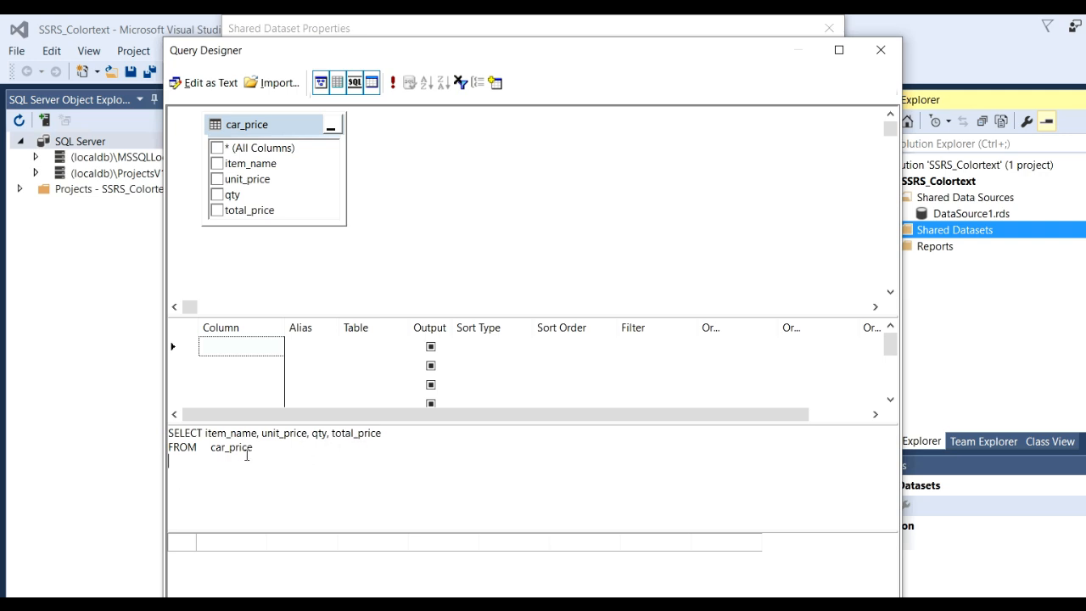
pyautogui.click(392, 85)
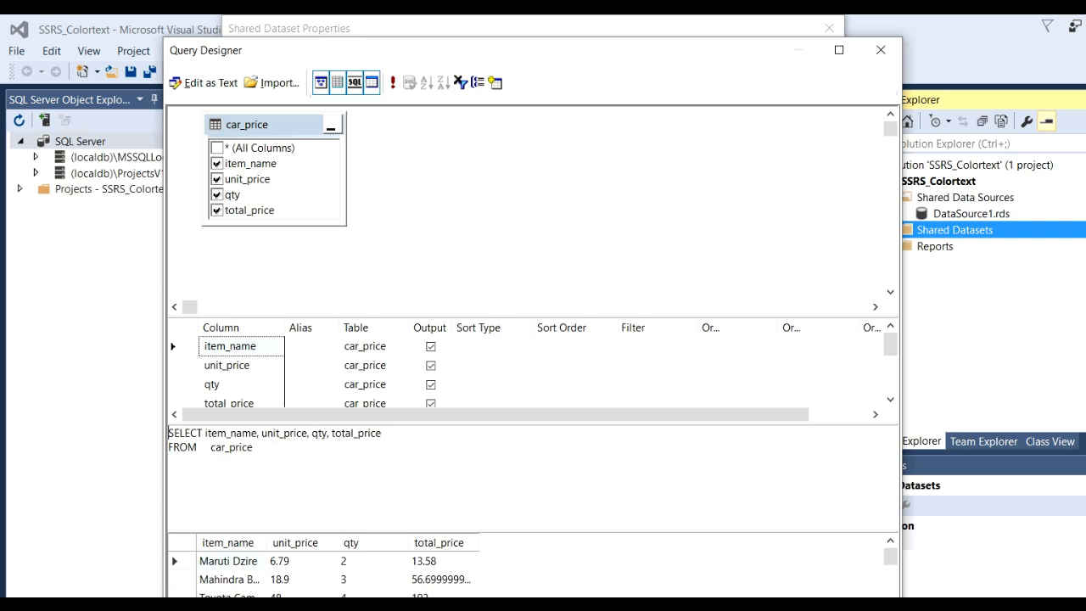
# - Accept the designed query, save the shared dataset and expand the Shared Datasets folder
pyautogui.press('Return')
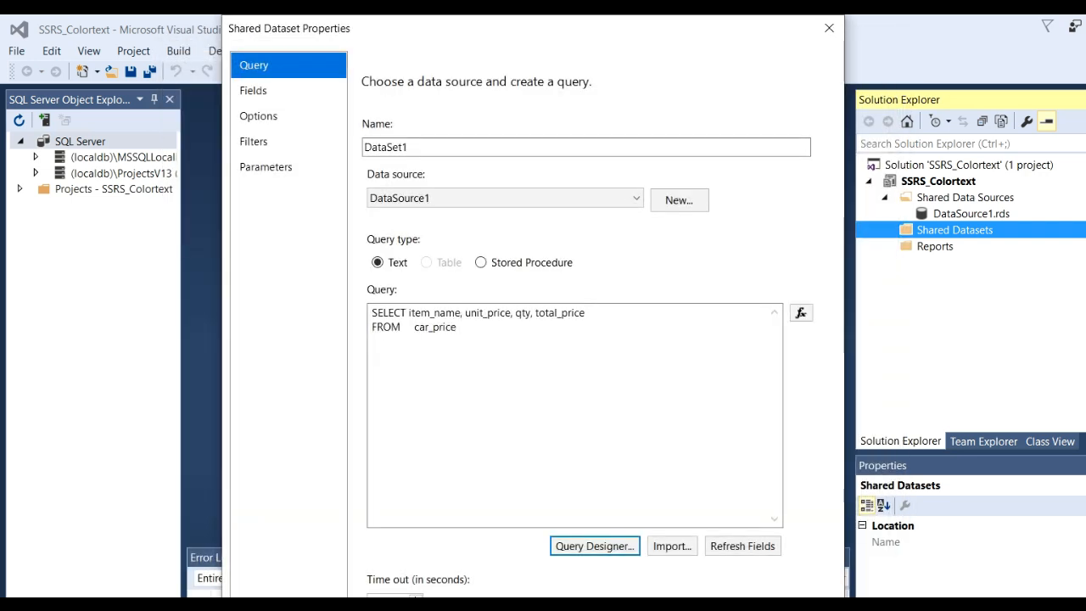
pyautogui.press('Return')
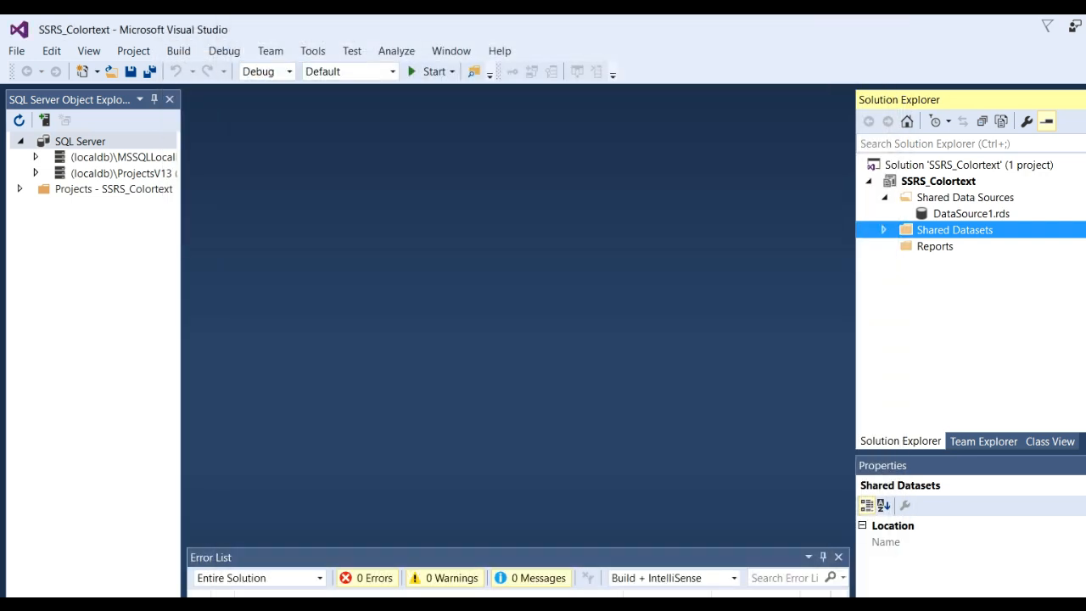
pyautogui.click(882, 230)
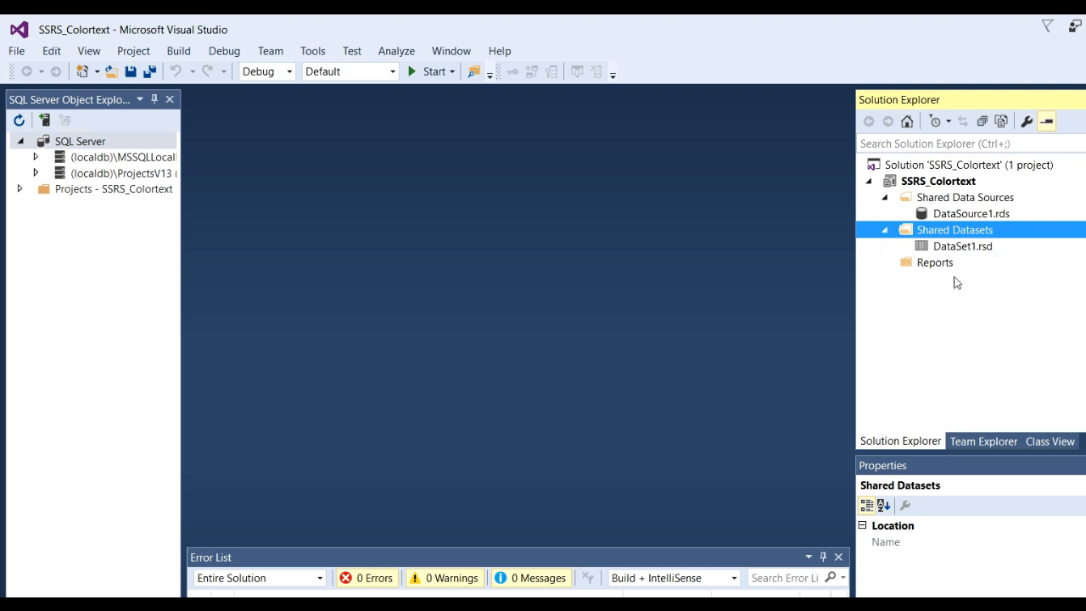
# - Add a new empty Report item to the project's Reports folder
pyautogui.click(927, 264)
pyautogui.rightClick(927, 264)
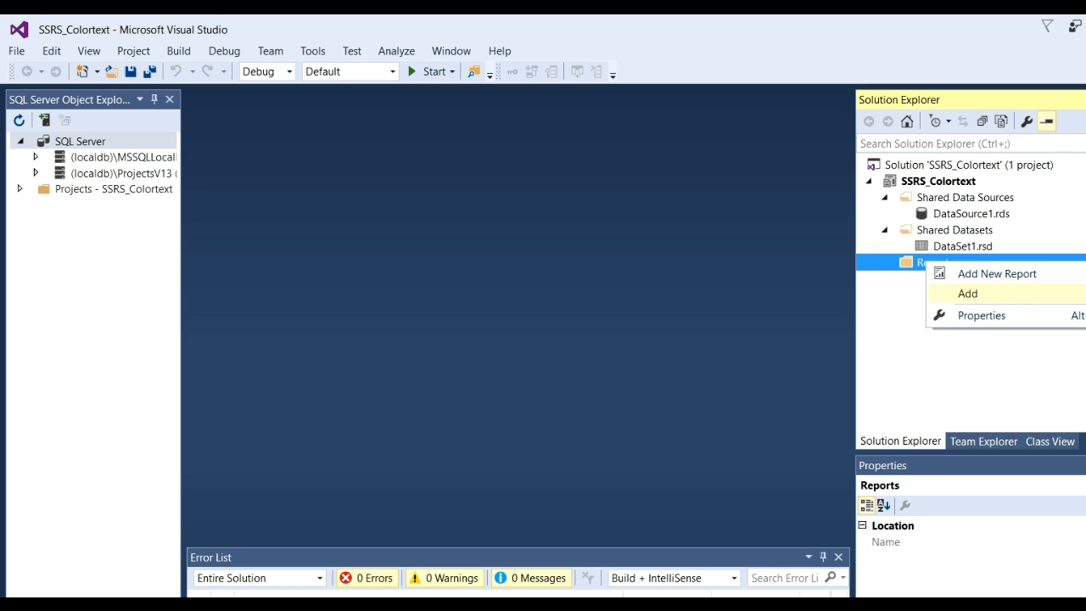
pyautogui.click(1085, 293)
pyautogui.click(533, 200)
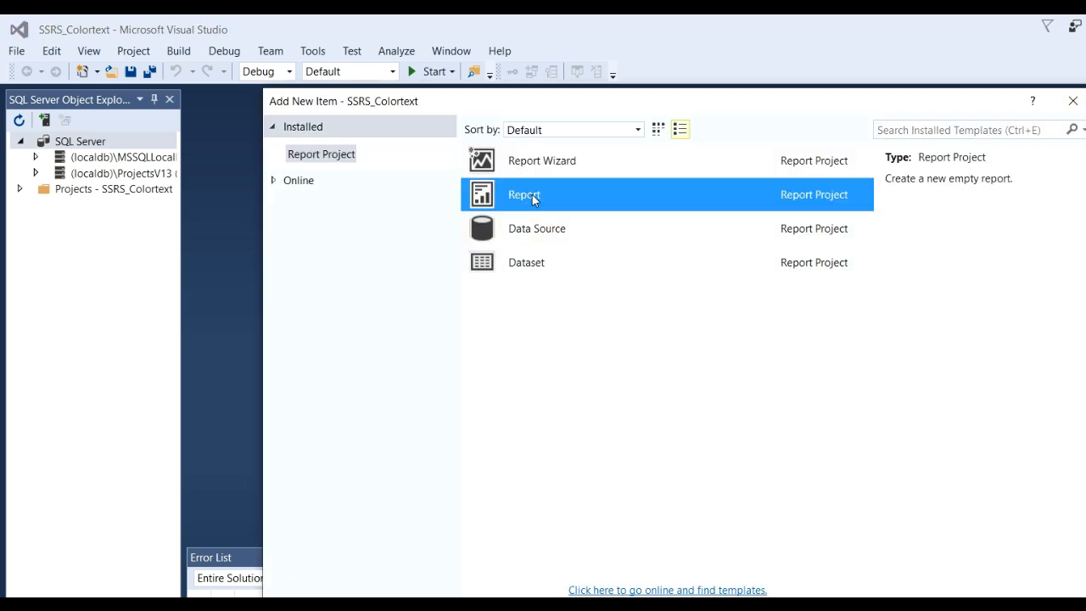
pyautogui.press('Return')
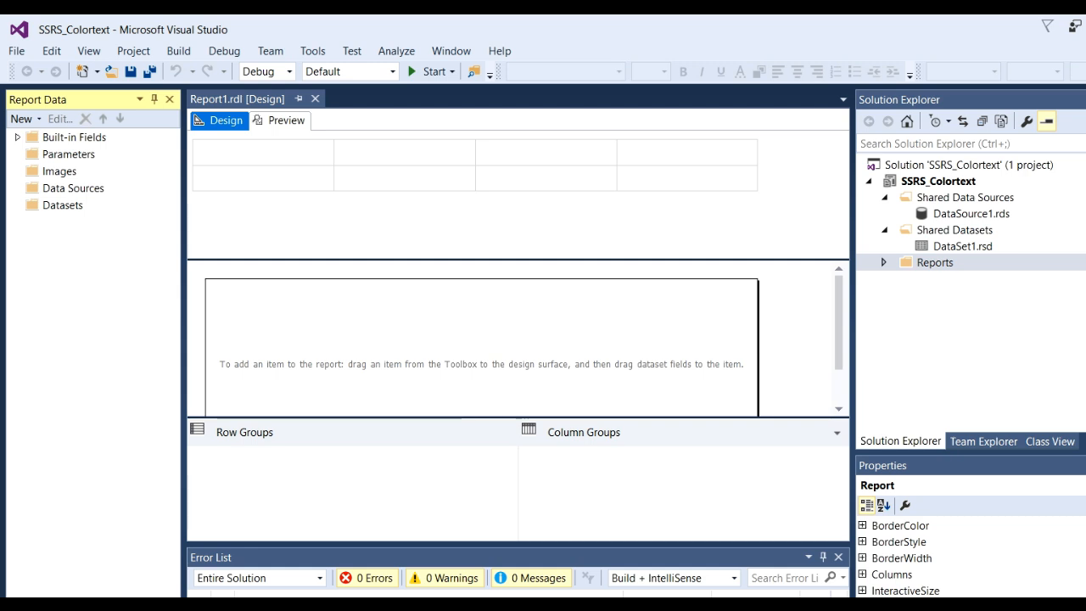
# - Insert a table in the report body and choose the shared dataset DataSet1 as its data
pyautogui.hotkey('ctrl', '\\')
pyautogui.hotkey('ctrl', 's')
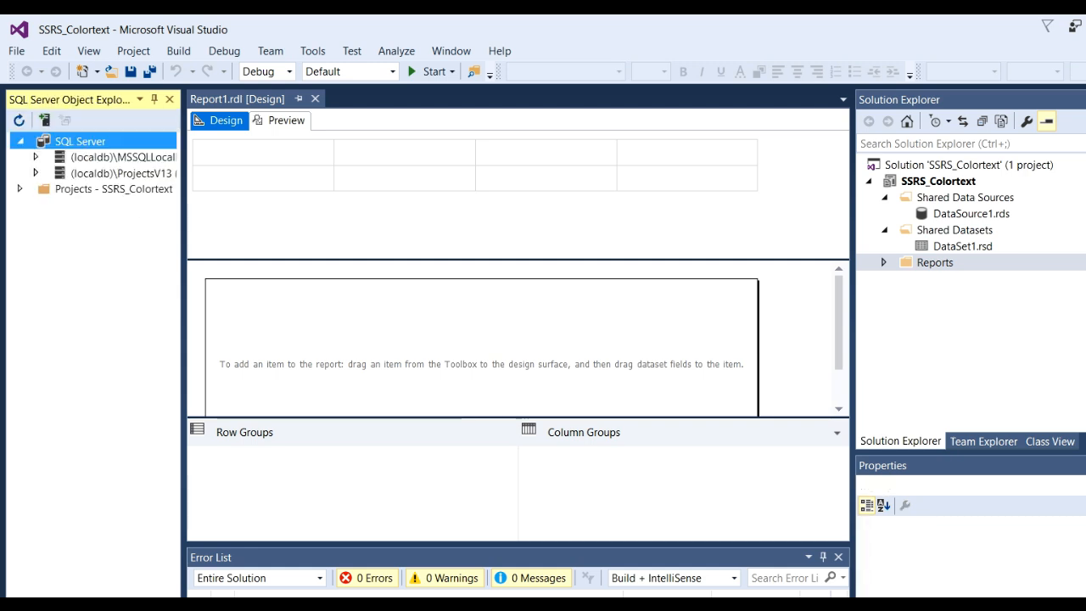
pyautogui.hotkey('ctrl', 'alt', 'x')
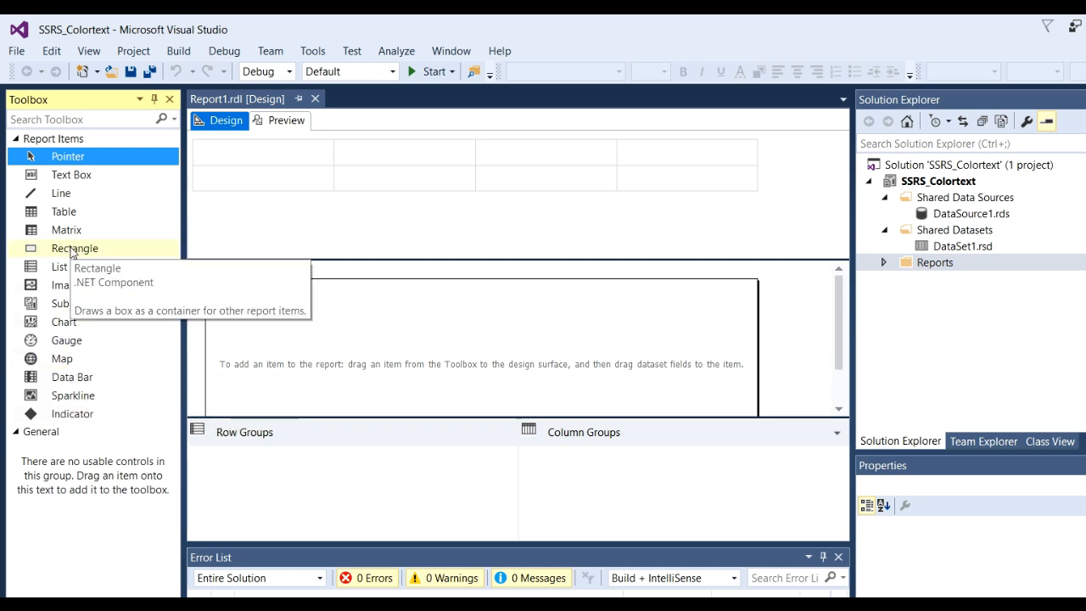
pyautogui.moveTo(74, 215); pyautogui.dragTo(370, 341)
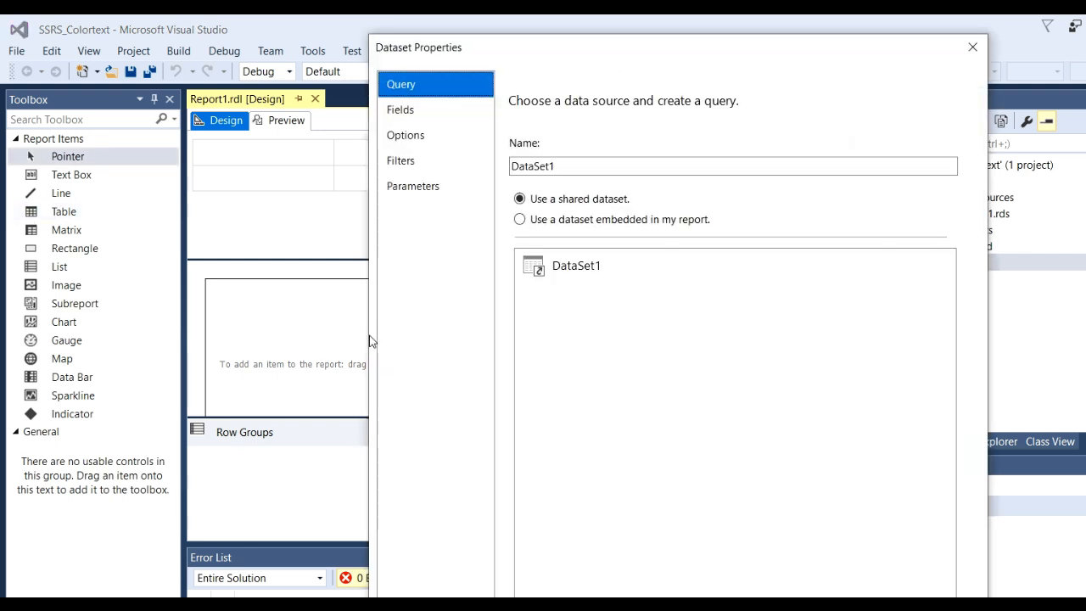
pyautogui.click(584, 273)
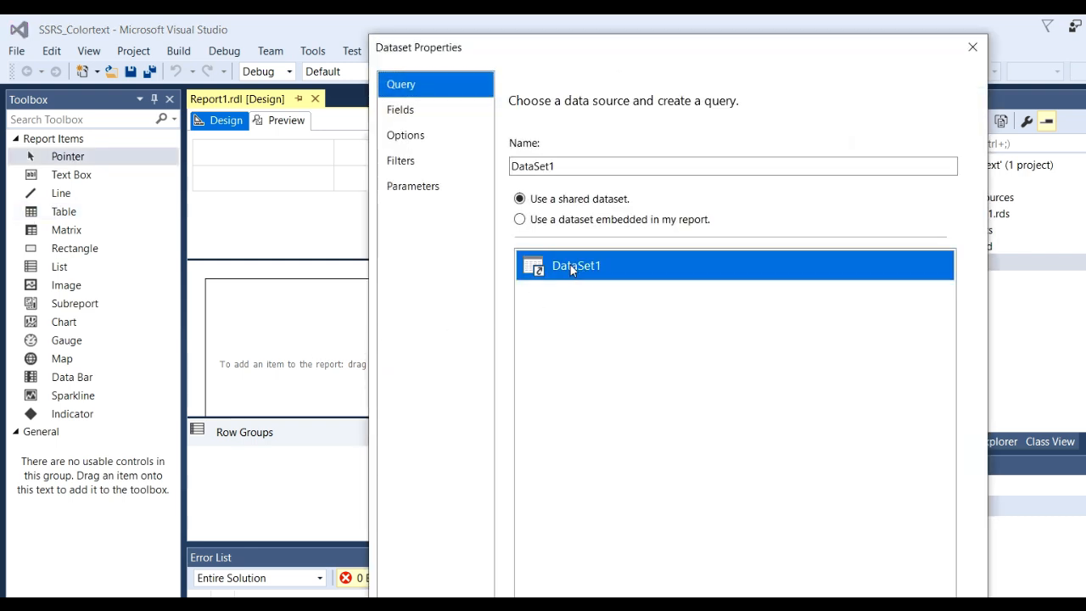
# - Review the dataset's options, filters, parameters and fields, and accept the dataset properties
pyautogui.click(411, 111)
pyautogui.click(426, 136)
pyautogui.click(409, 163)
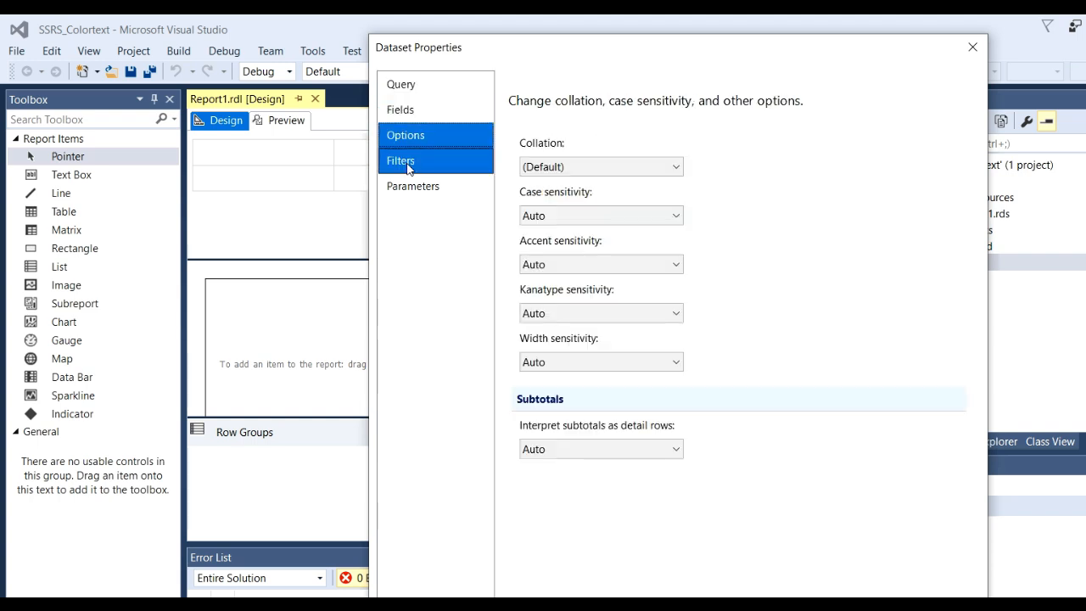
pyautogui.click(411, 185)
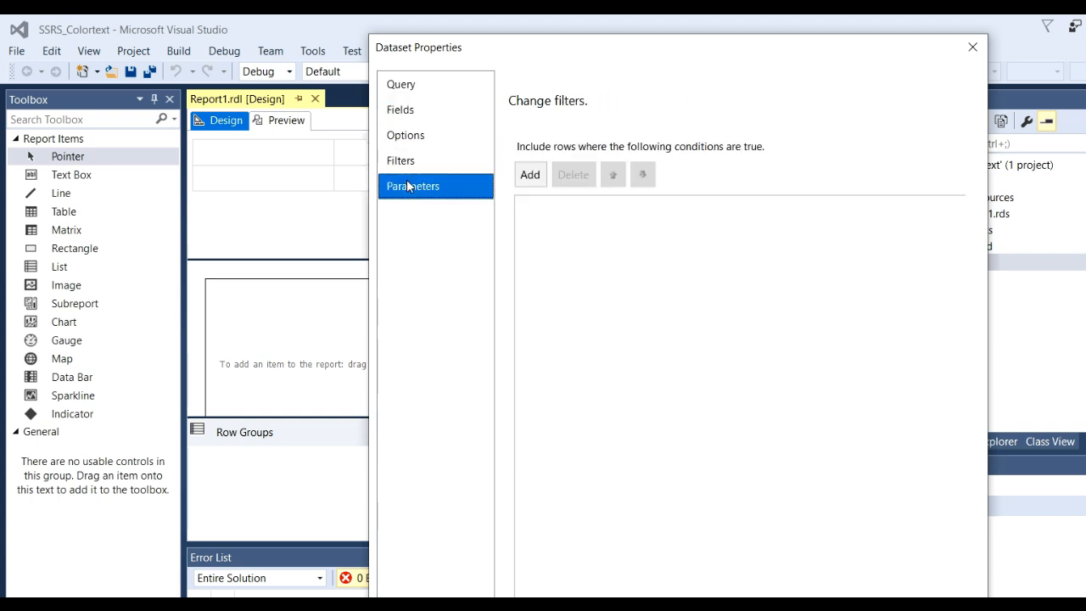
pyautogui.click(411, 111)
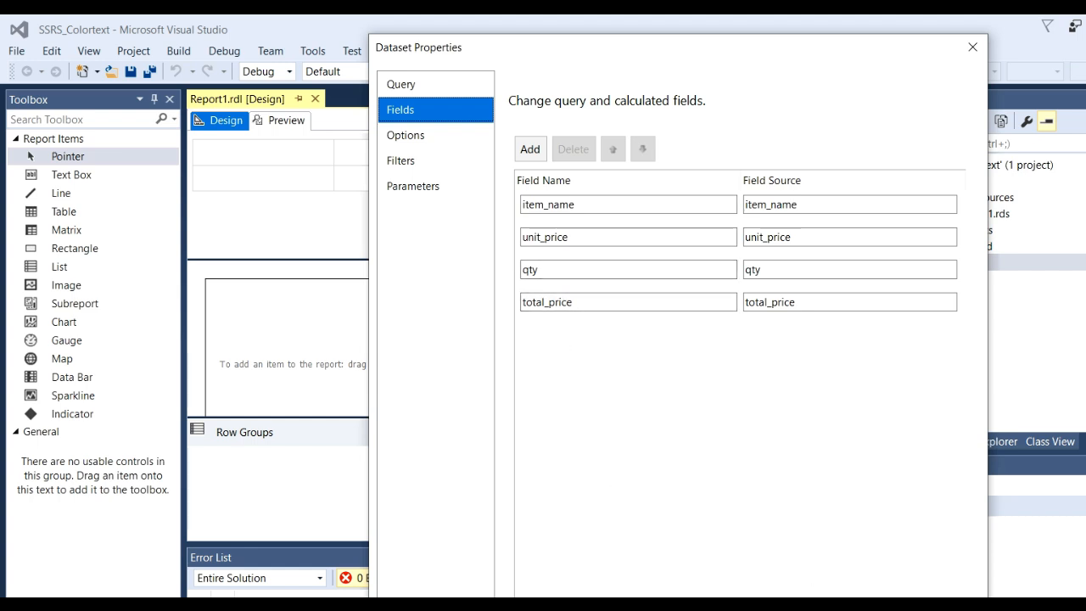
pyautogui.click(852, 604)
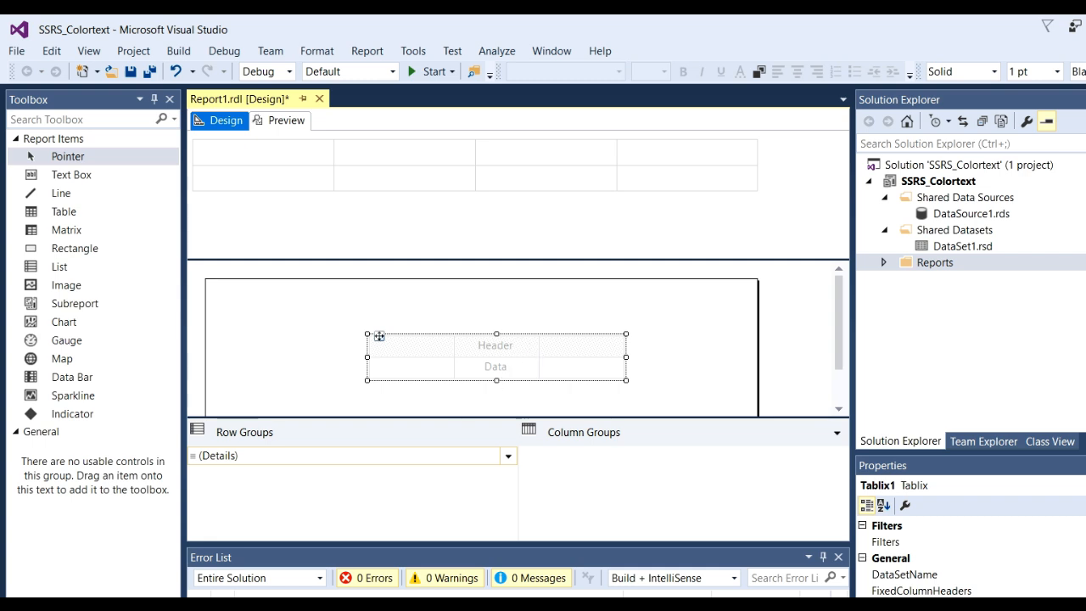
# - Place the DataSet1 fields item_name, unit_price and qty in the data row of the table's three columns
pyautogui.hotkey('ctrl', 'alt', 'd')
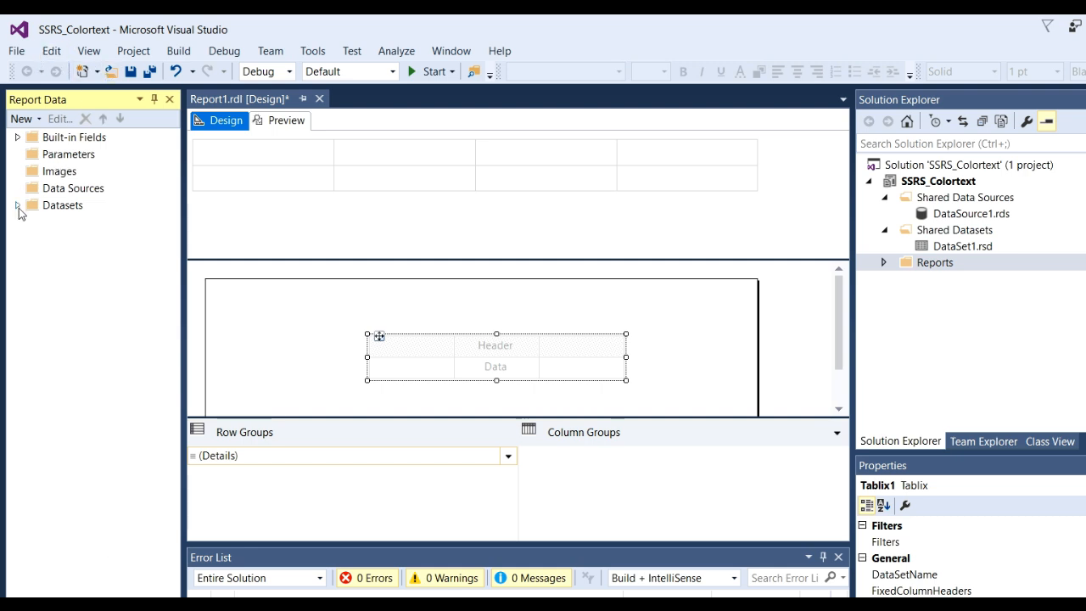
pyautogui.click(18, 206)
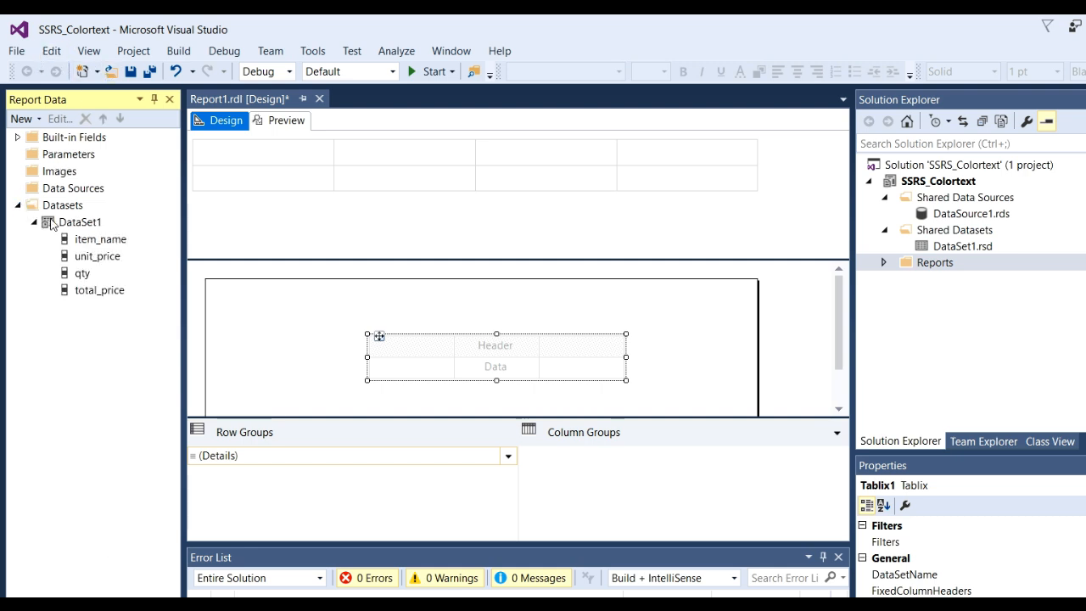
pyautogui.moveTo(105, 246); pyautogui.dragTo(402, 373)
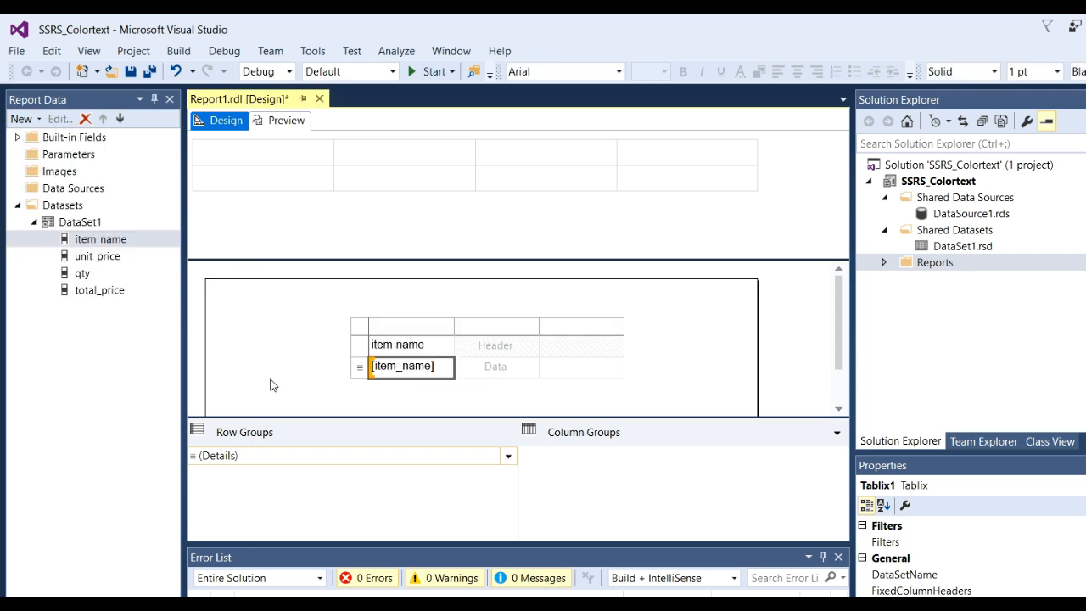
pyautogui.click(102, 259)
pyautogui.moveTo(102, 259); pyautogui.dragTo(490, 370)
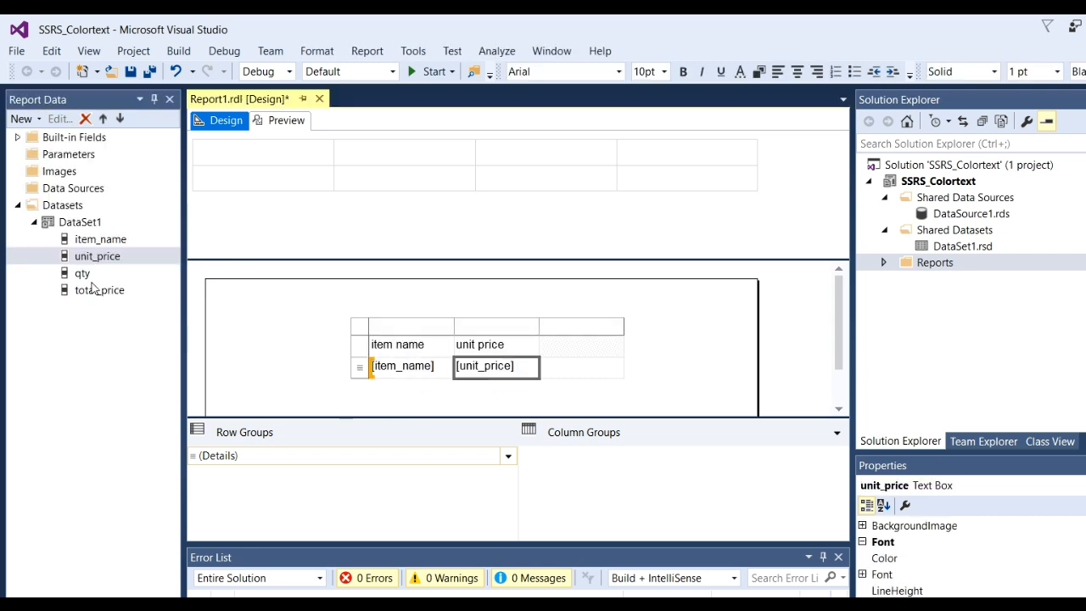
pyautogui.moveTo(81, 273); pyautogui.dragTo(573, 370)
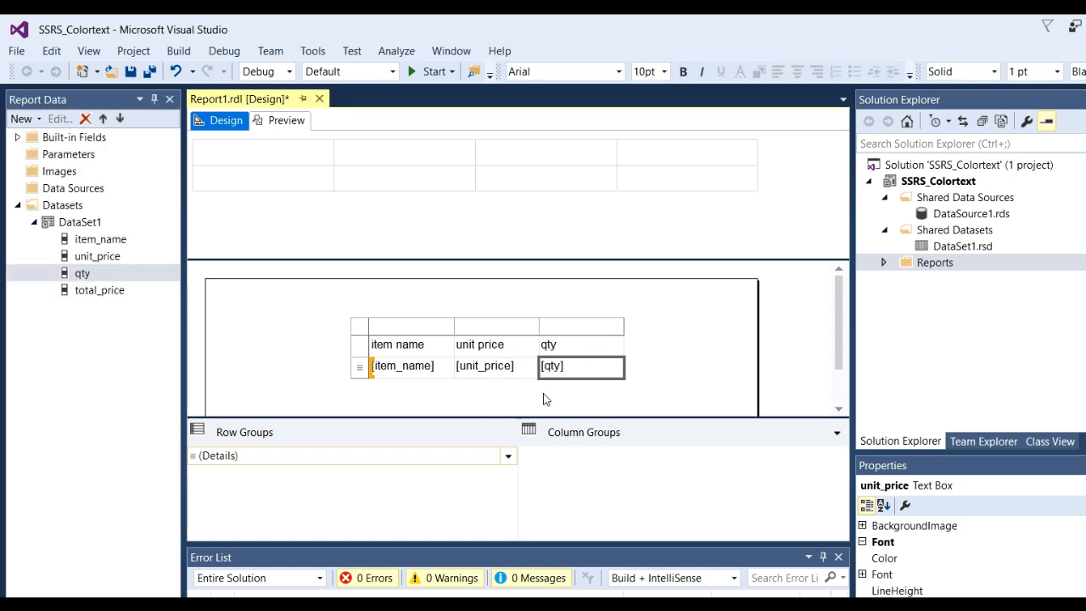
# - Insert a column to the right of the qty column and place the total_price field in it
pyautogui.moveTo(99, 291)
pyautogui.mouseDown()
pyautogui.moveTo(557, 371)
pyautogui.moveTo(126, 314)
pyautogui.moveTo(98, 291)
pyautogui.mouseUp()
pyautogui.click(610, 344)
pyautogui.rightClick(613, 347)
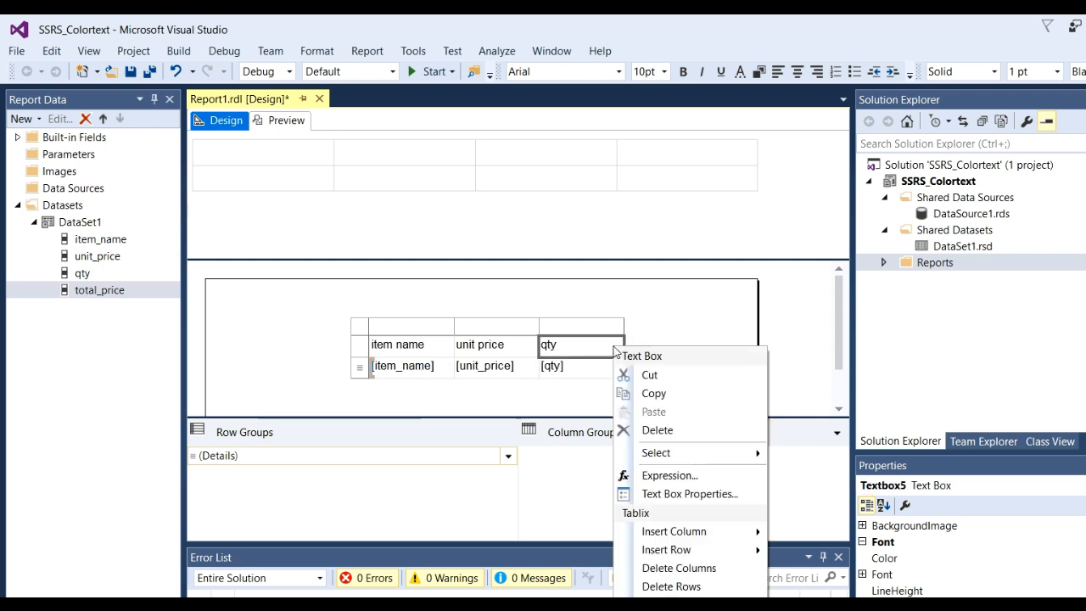
pyautogui.rightClick(618, 326)
pyautogui.moveTo(708, 336)
pyautogui.click(783, 356)
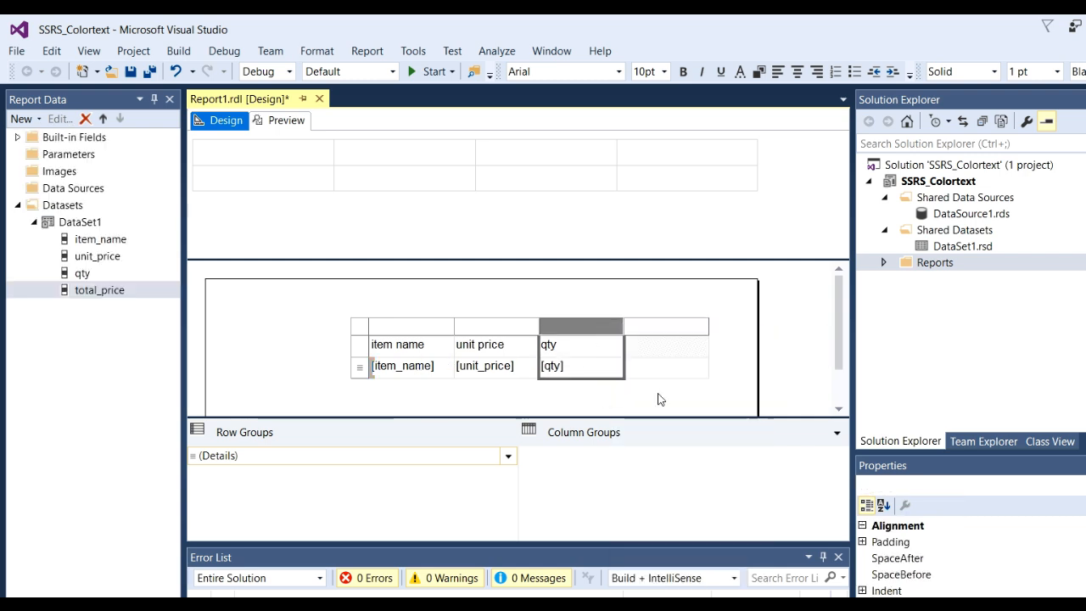
pyautogui.moveTo(100, 291); pyautogui.dragTo(680, 365)
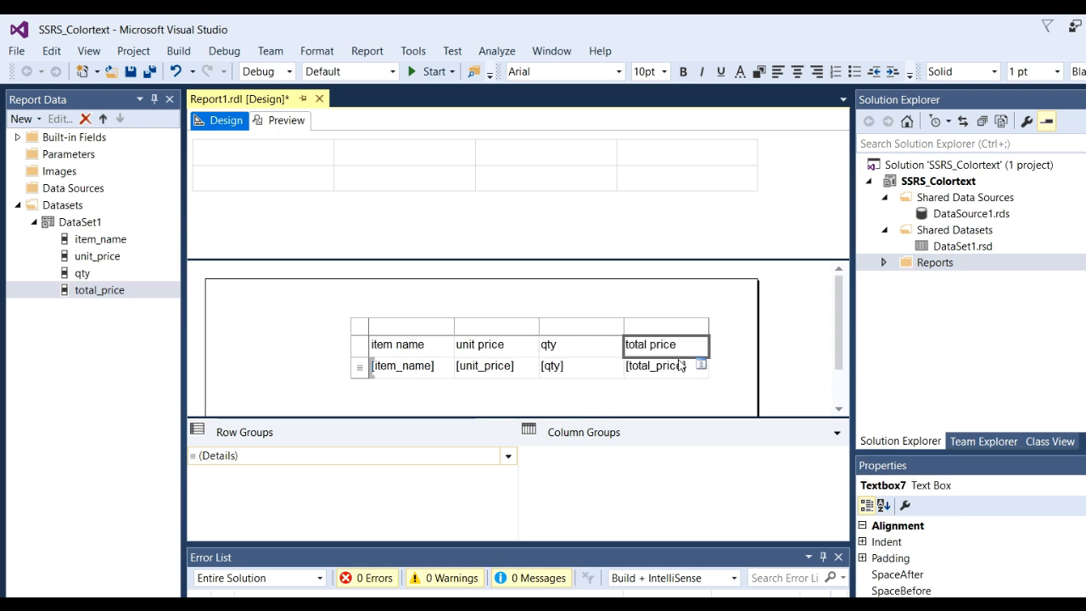
pyautogui.click(793, 347)
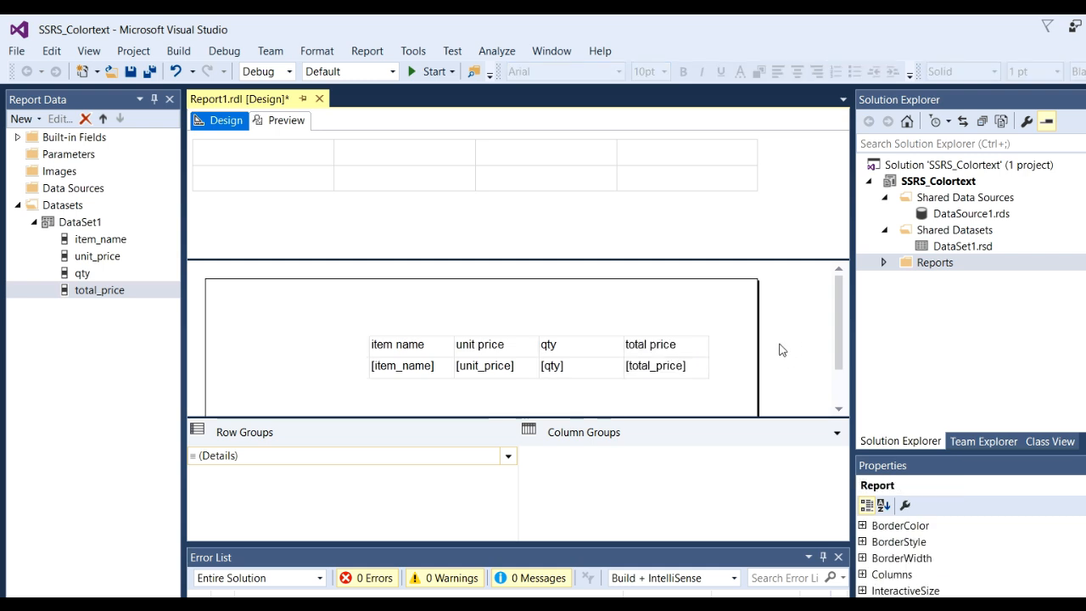
pyautogui.click(361, 347)
pyautogui.click(400, 348)
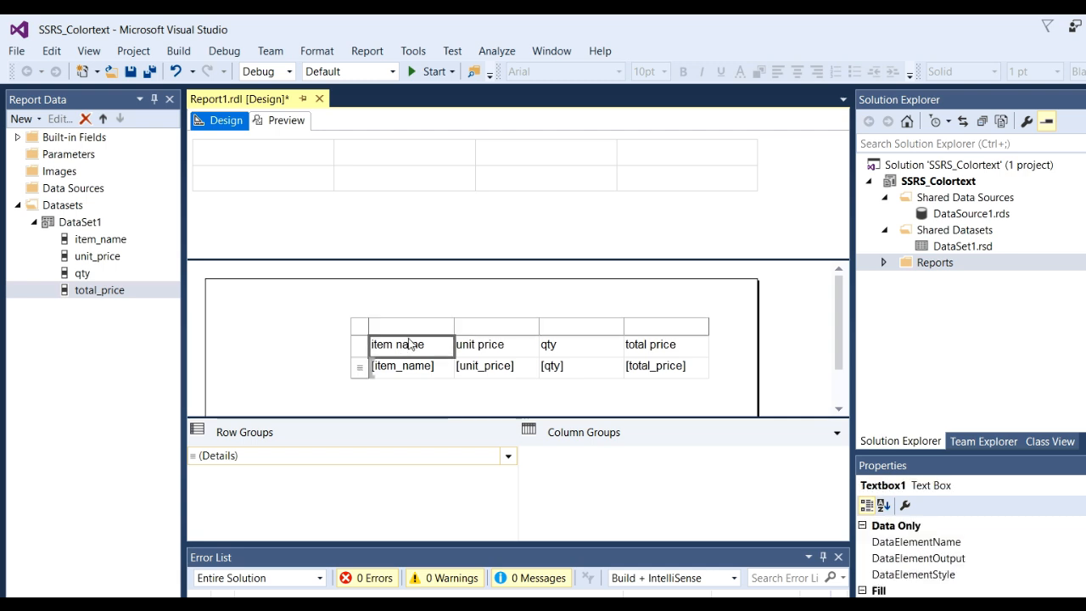
pyautogui.click(368, 335)
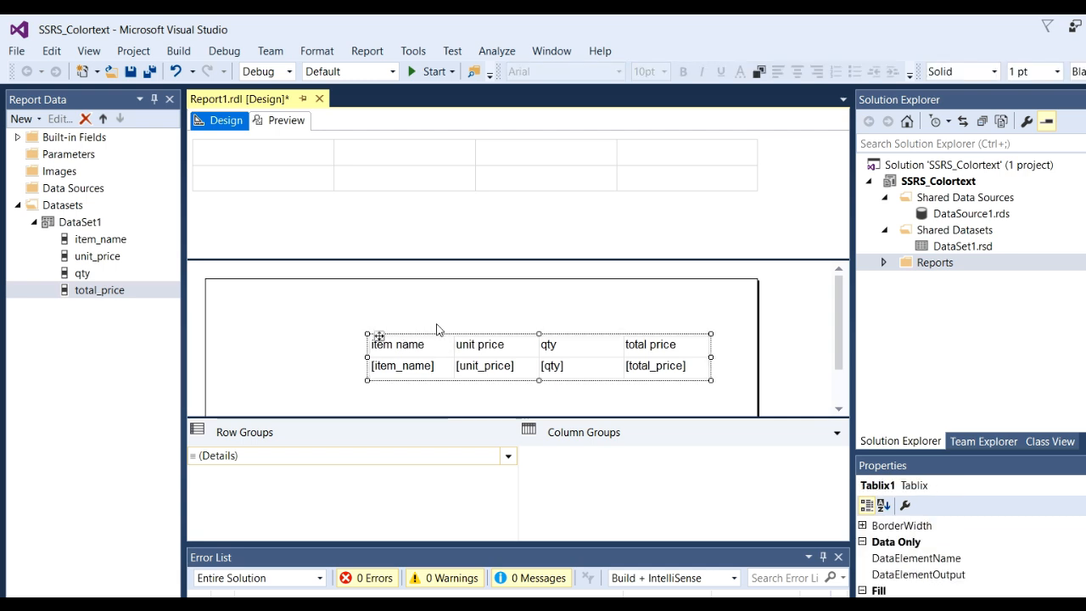
pyautogui.click(431, 327)
pyautogui.click(370, 337)
pyautogui.click(518, 321)
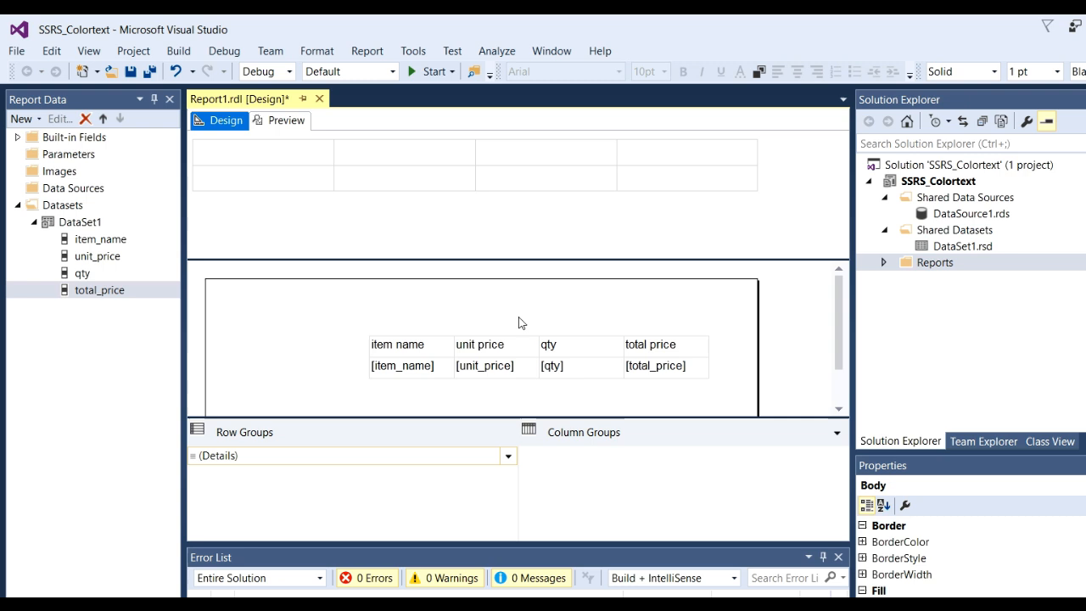
# - Preview the report with its car price table and return to the report design
pyautogui.click(286, 120)
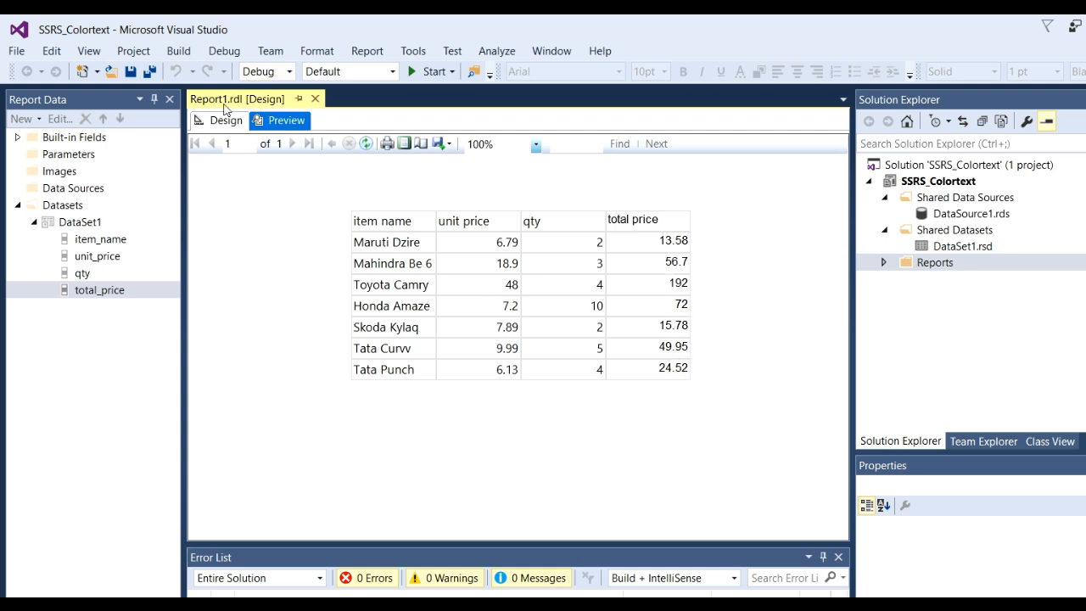
pyautogui.click(226, 121)
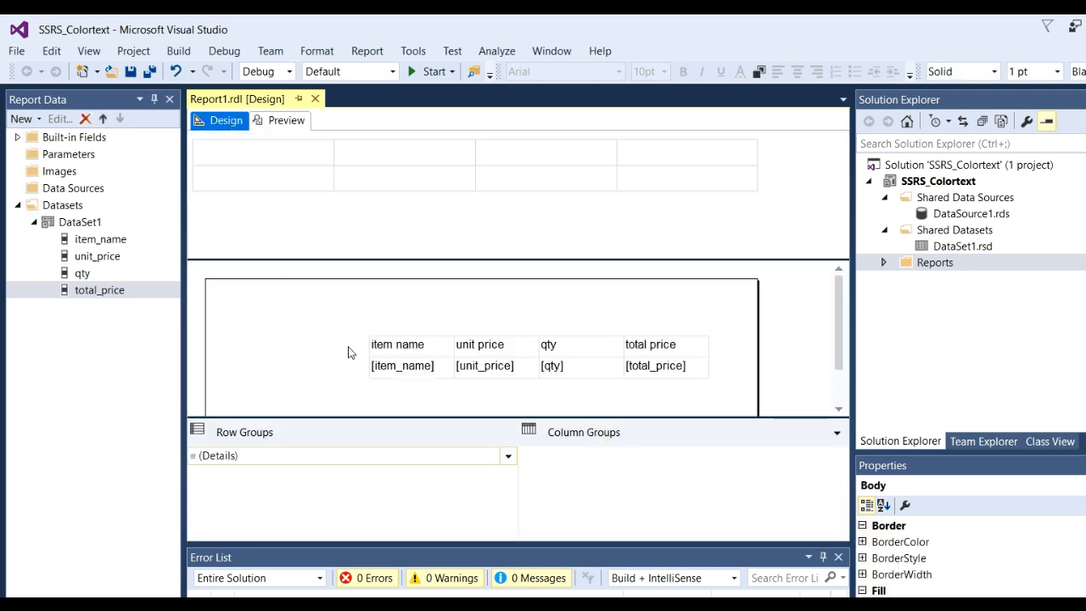
# - Make the text of the table's whole header row bold
pyautogui.click(379, 347)
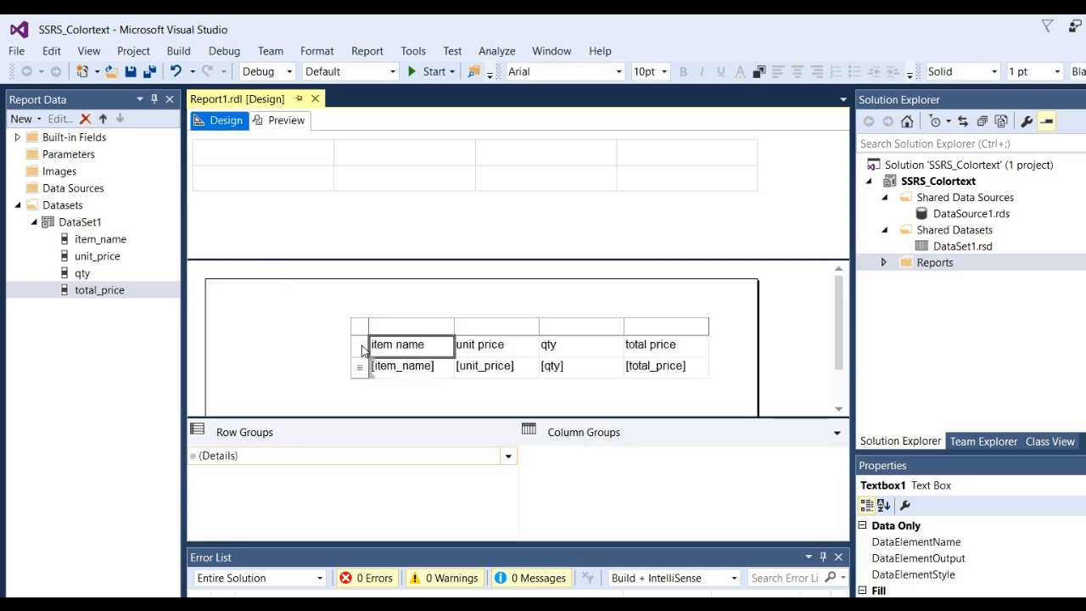
pyautogui.click(360, 347)
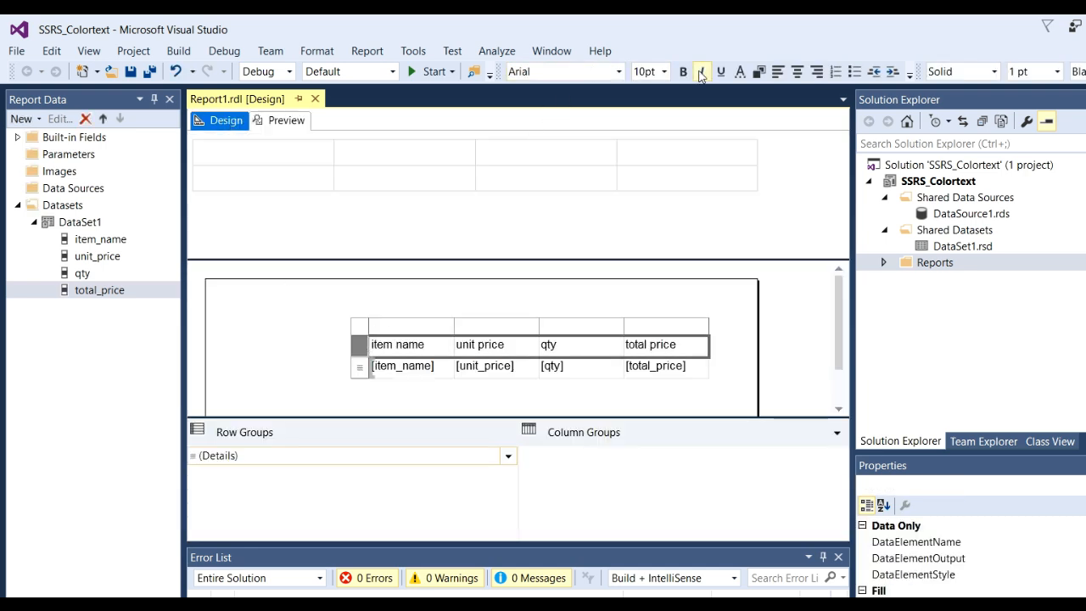
pyautogui.click(683, 72)
pyautogui.click(781, 352)
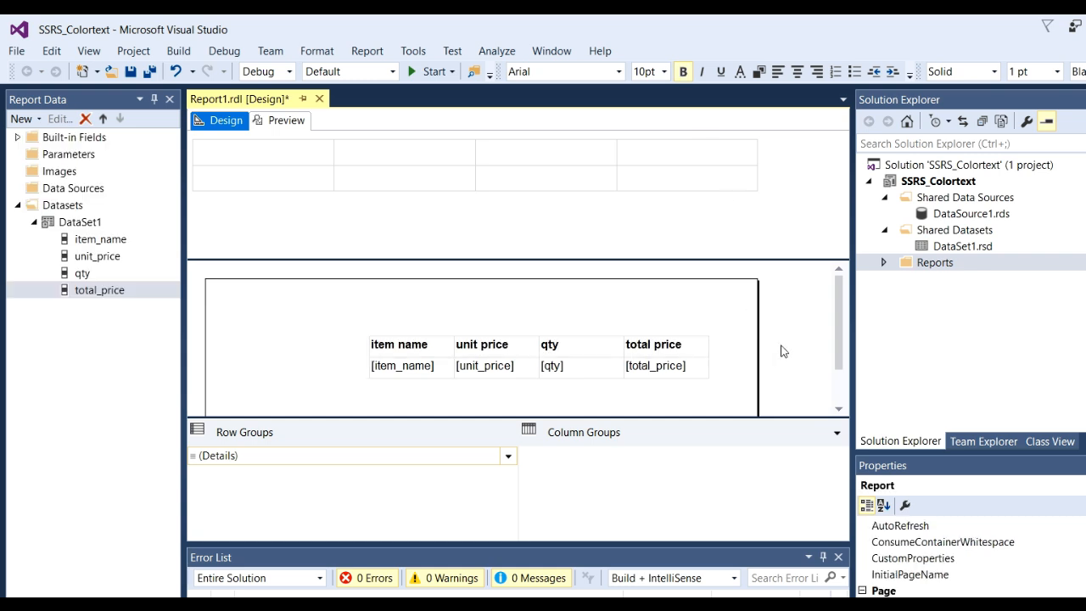
# - Open the expression editor for the font Color of the total_price data cell and move the window so its contents are in view
pyautogui.doubleClick(657, 370)
pyautogui.click(701, 365)
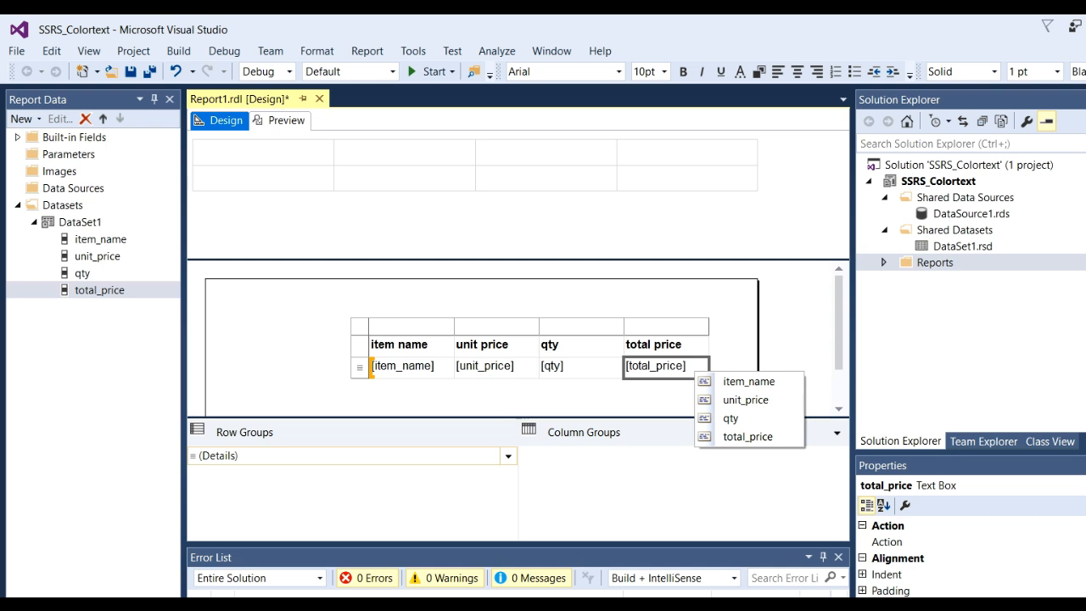
pyautogui.scroll(-5, 967, 560)
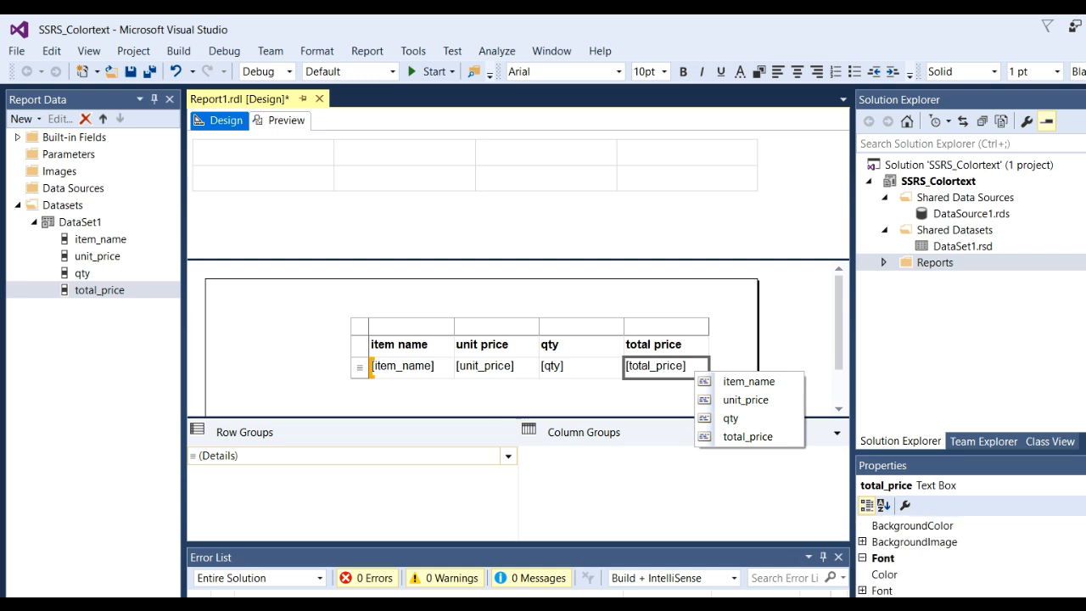
pyautogui.click(884, 574)
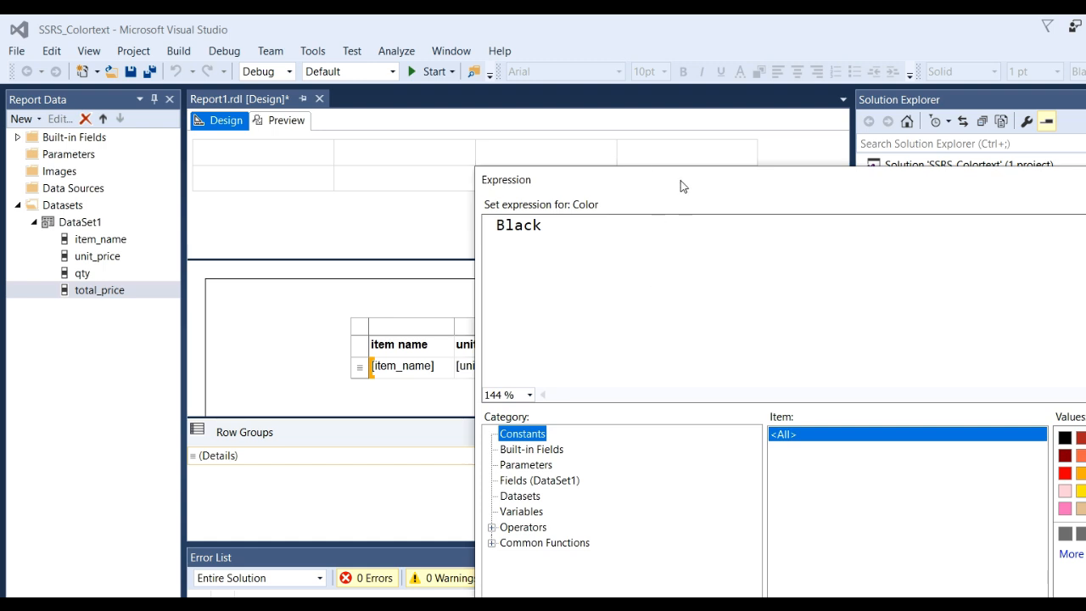
pyautogui.moveTo(681, 184); pyautogui.dragTo(478, 90)
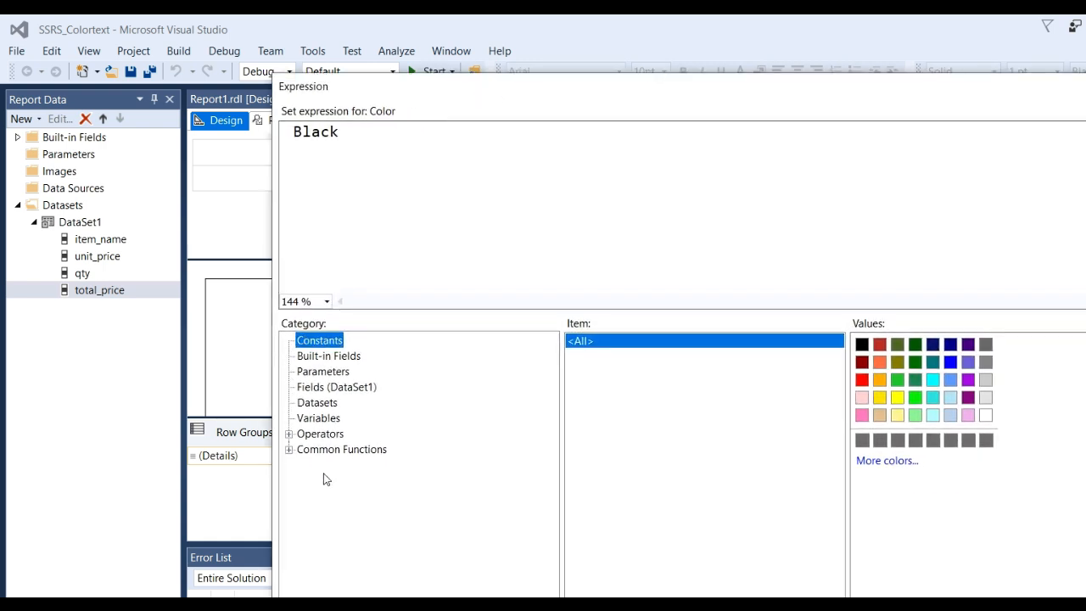
# - Browse the common function categories for the Switch function in Program Flow and examine its example syntax
pyautogui.click(289, 450)
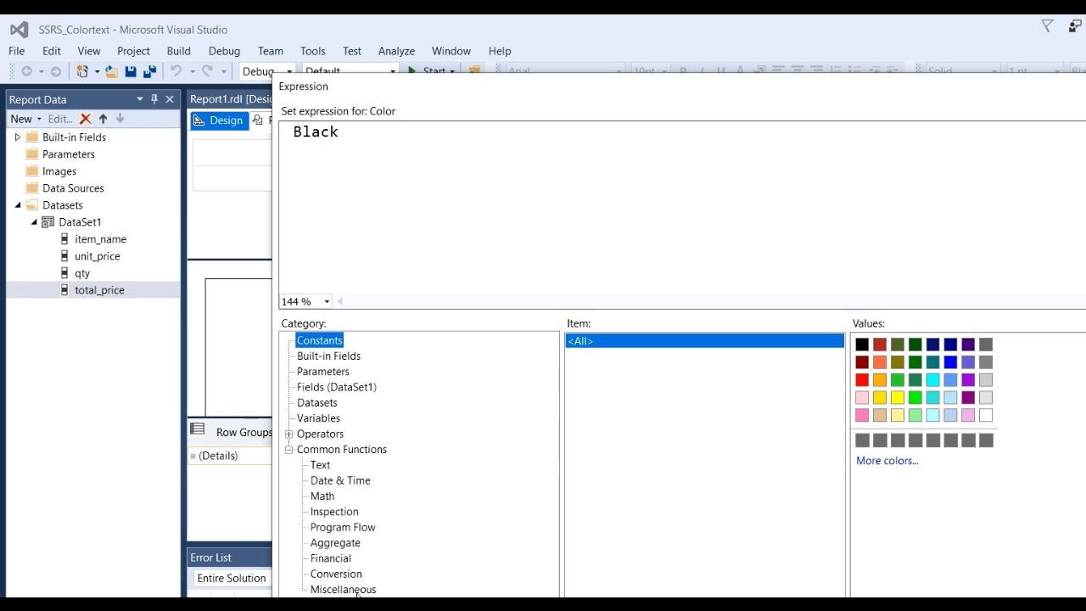
pyautogui.click(327, 465)
pyautogui.click(356, 487)
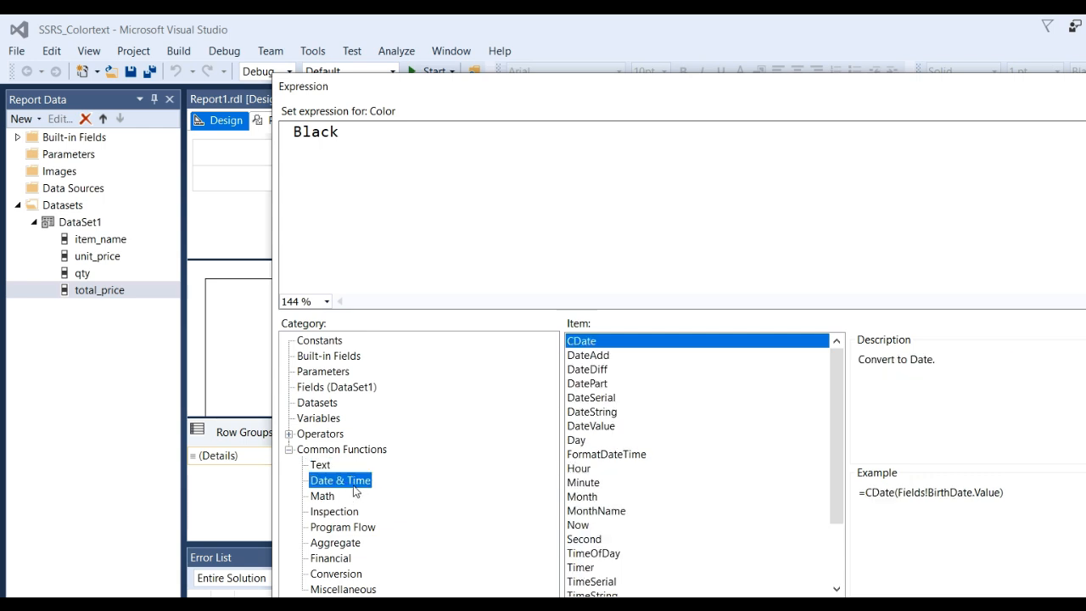
pyautogui.click(335, 499)
pyautogui.click(340, 517)
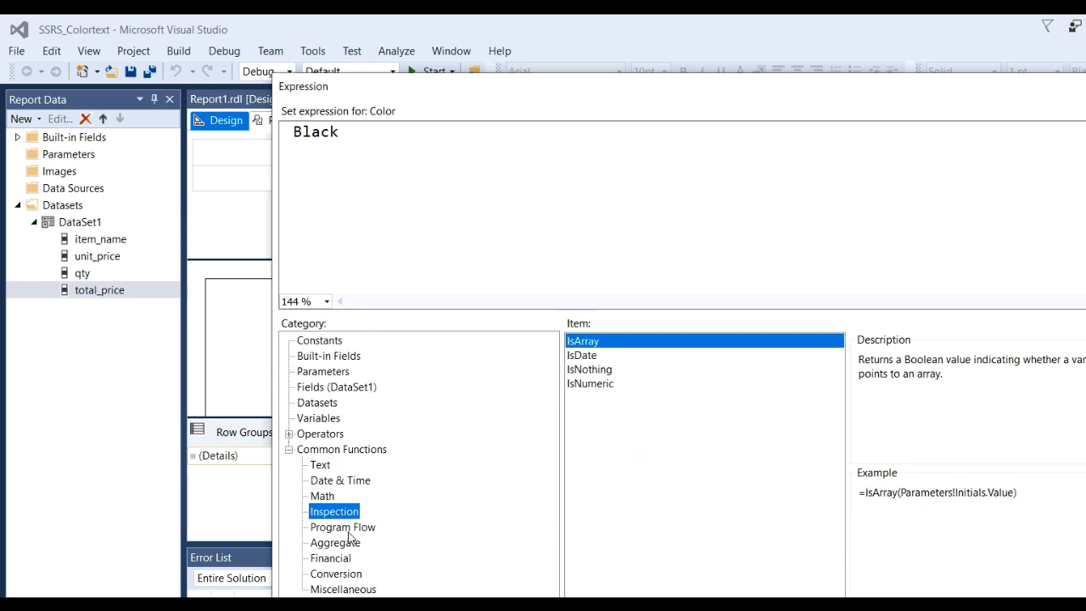
pyautogui.click(347, 530)
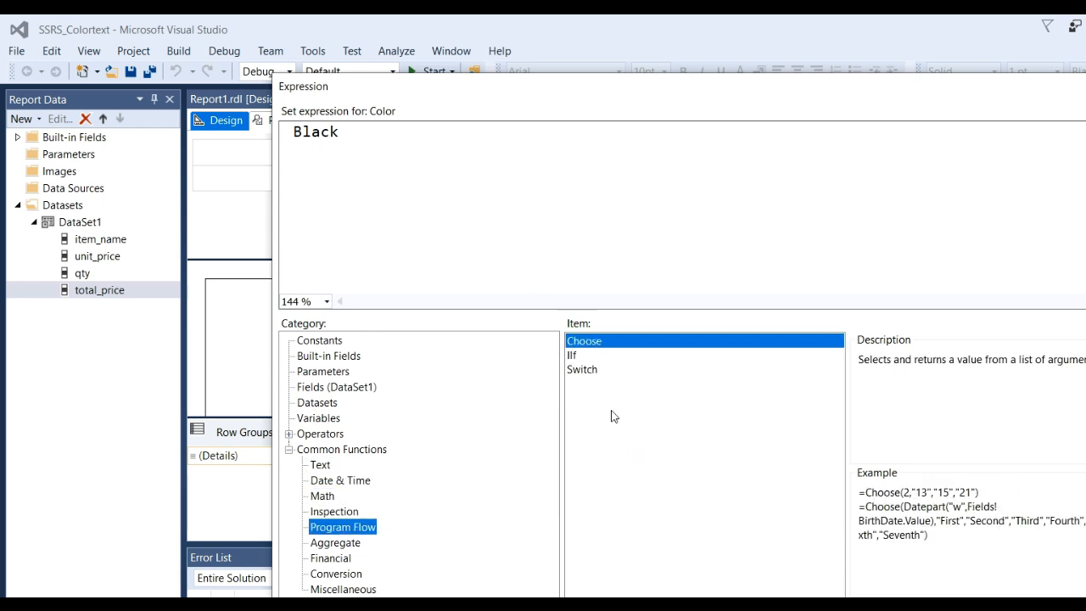
pyautogui.click(583, 371)
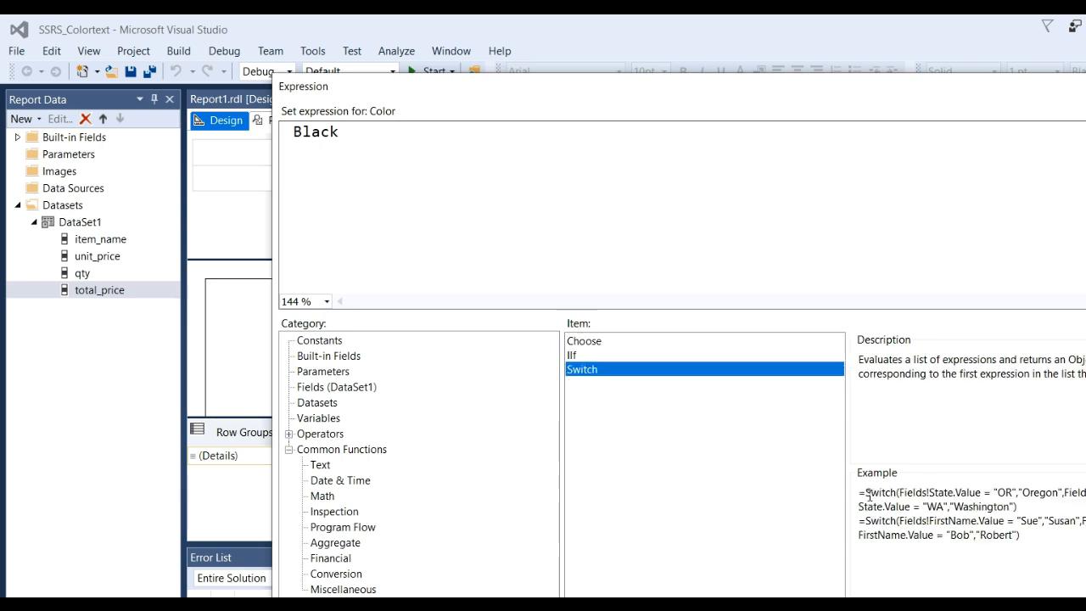
pyautogui.moveTo(869, 496); pyautogui.dragTo(886, 495)
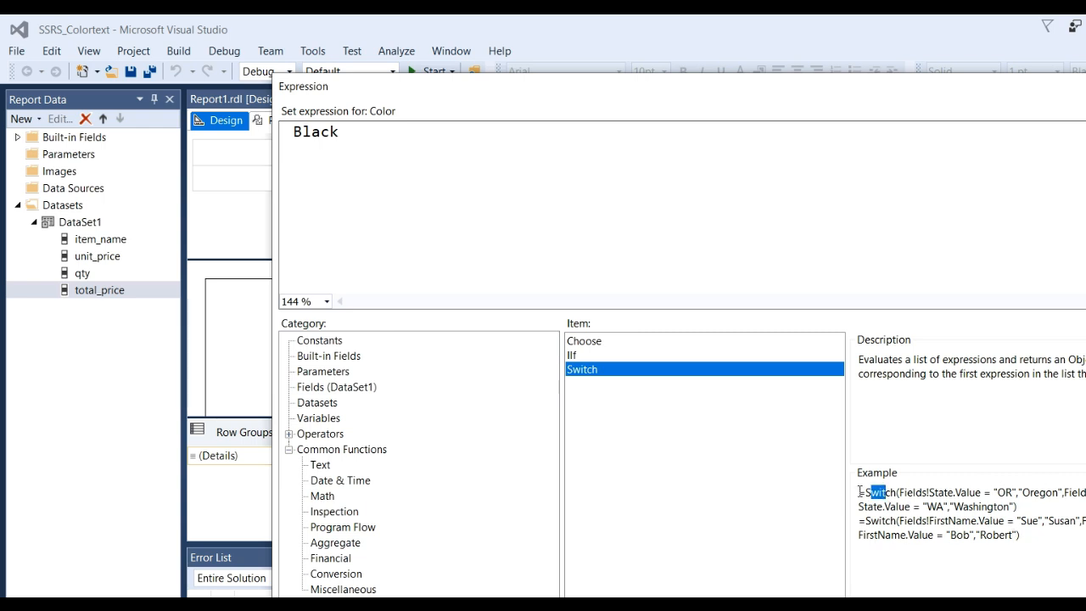
# - Set the Color expression to the Switch formula copied from the Word document, mapping total_price 10–20 to Green, 20–30 to DarkOrange, 30–40 to BlueViolet, 50–100 to Crimson
pyautogui.click(406, 147)
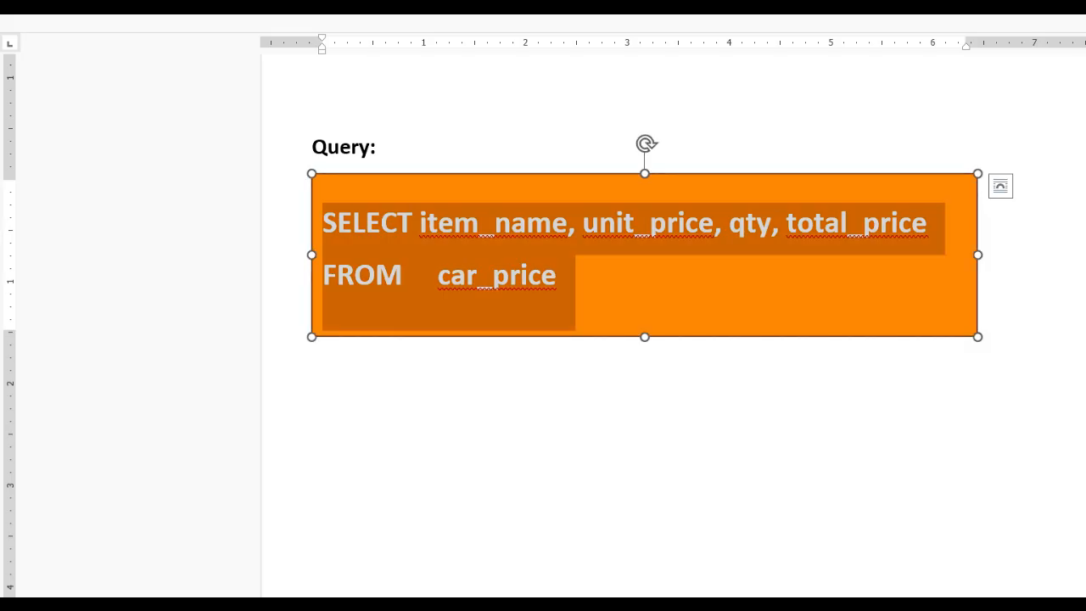
pyautogui.scroll(5, 461, 514)
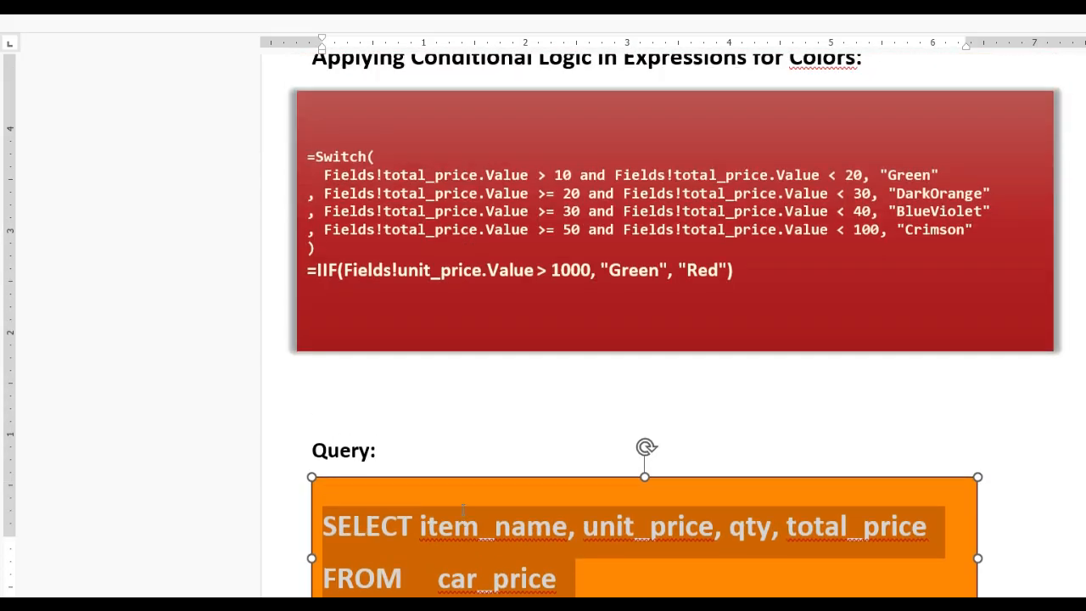
pyautogui.scroll(3, 463, 509)
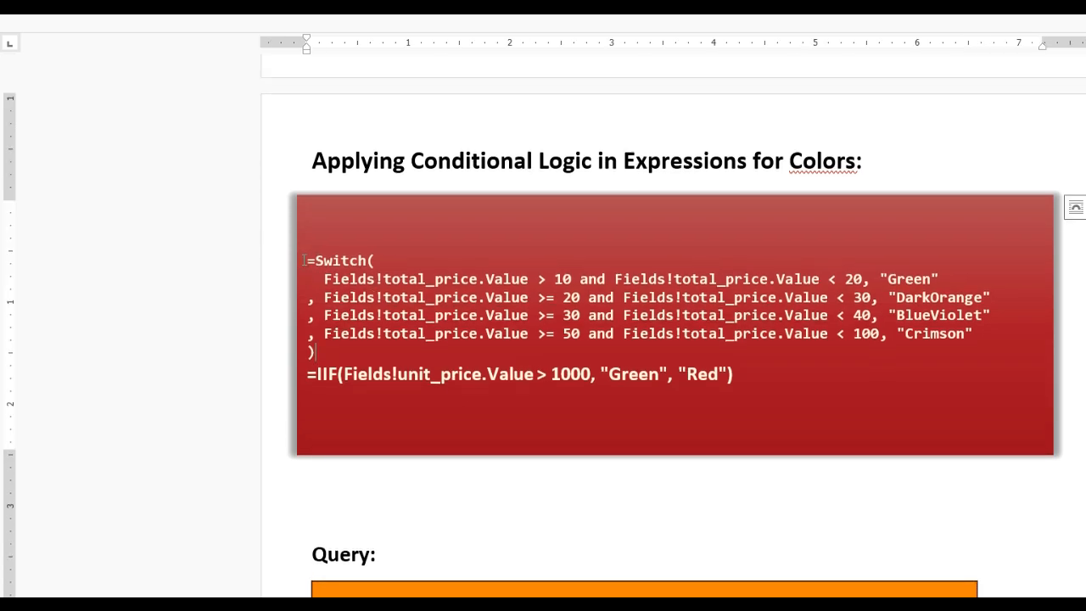
pyautogui.moveTo(304, 261); pyautogui.dragTo(315, 351)
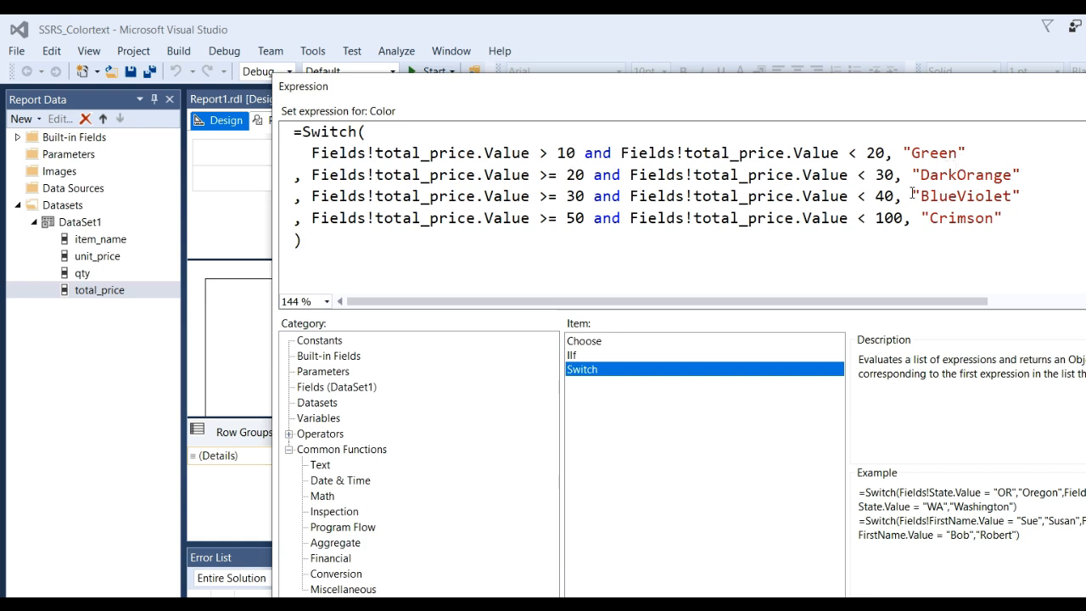
pyautogui.press('Return')
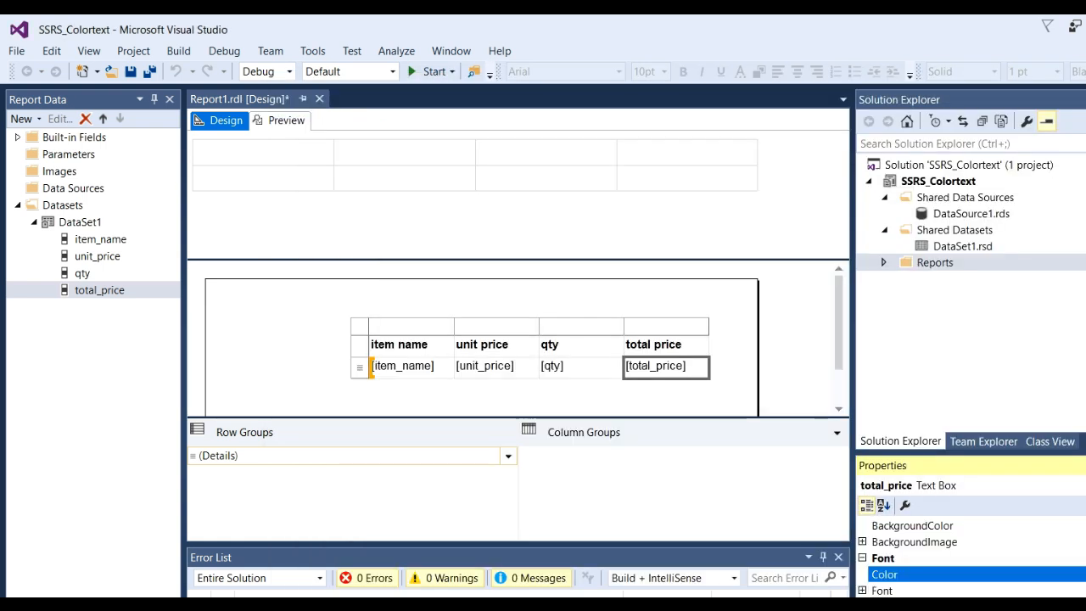
# - Deselect the total_price cell and preview the report to check the conditional text colors
pyautogui.click(434, 286)
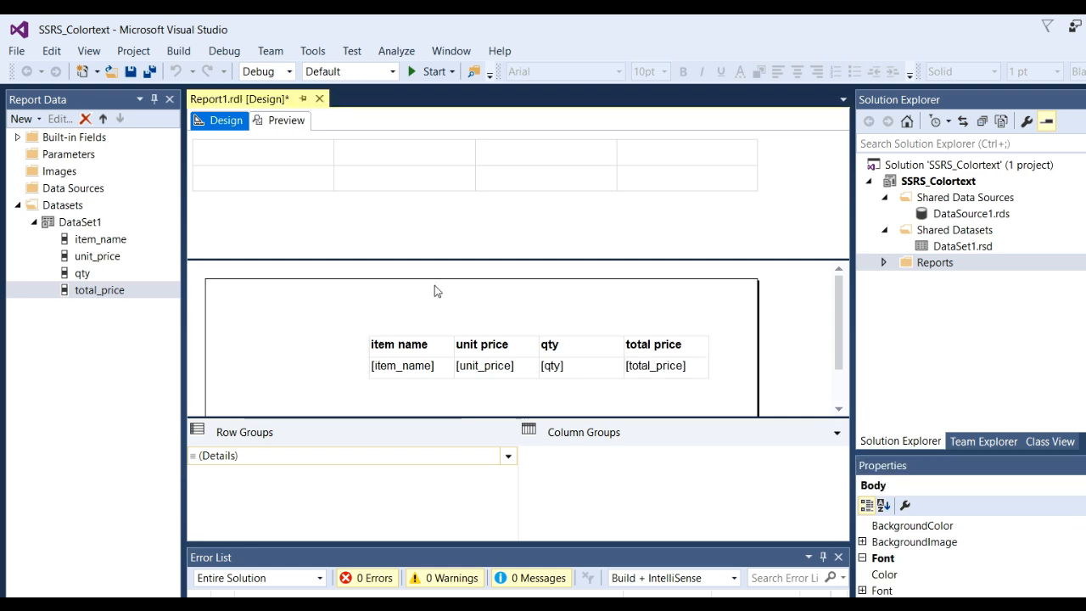
pyautogui.click(285, 121)
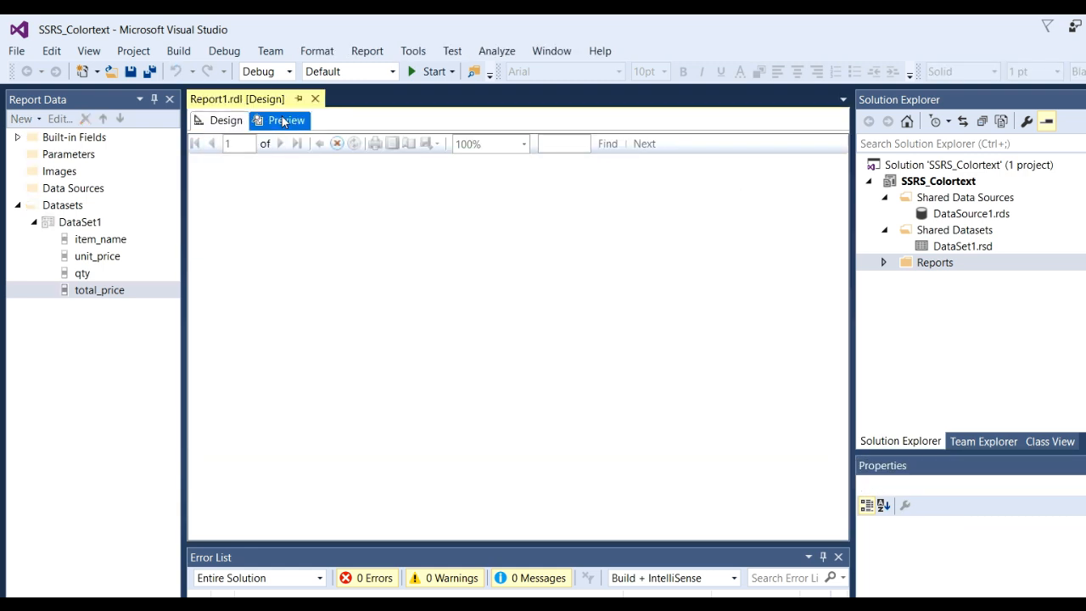